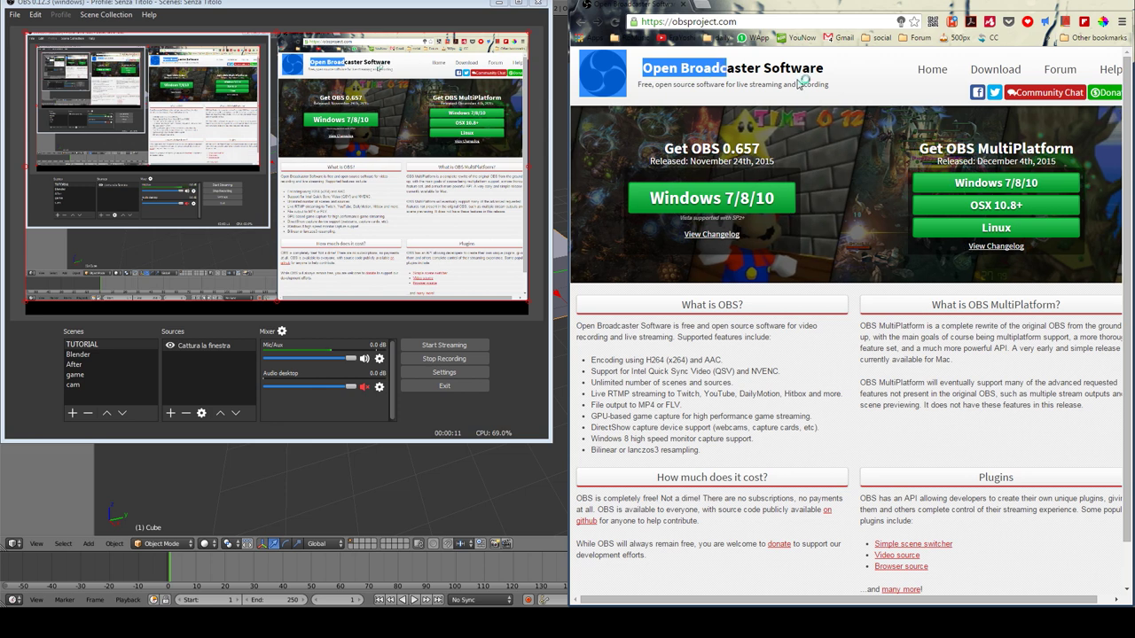
left_click(763, 82)
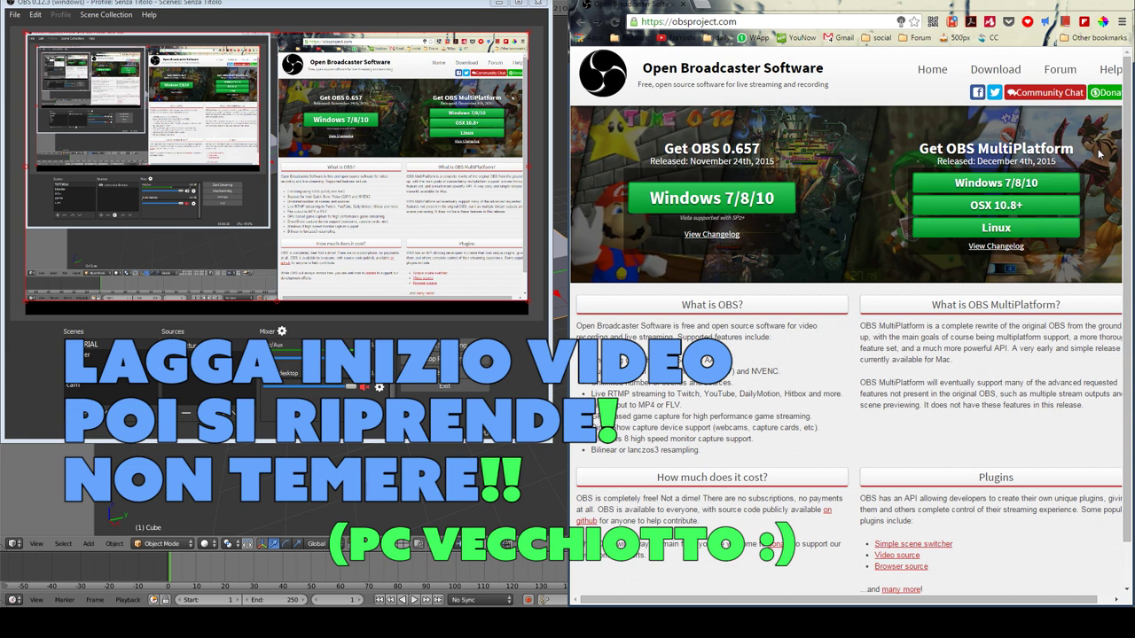
left_click_drag(988, 149, 1077, 152)
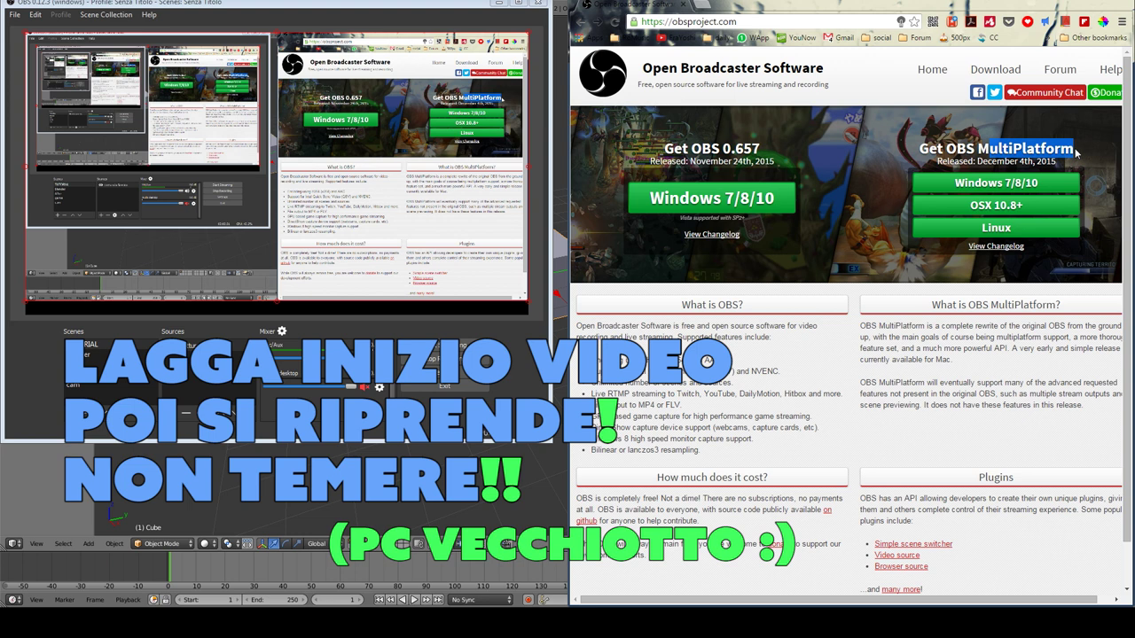
left_click(1076, 152)
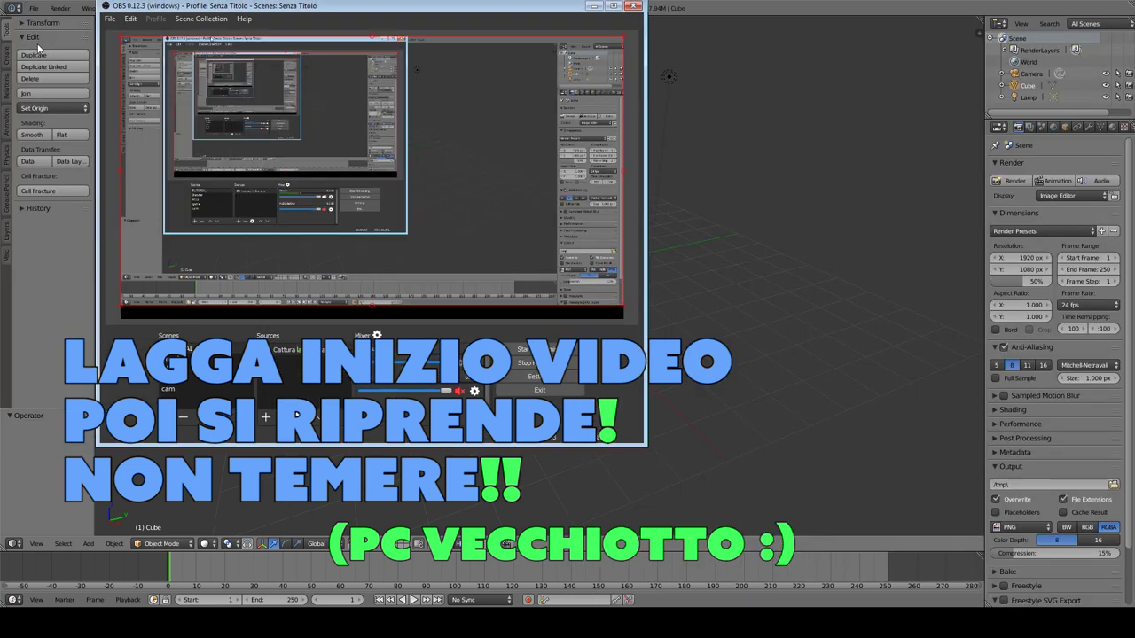
- Try to add a scene collection named TUTORIAL
left_click(201, 18)
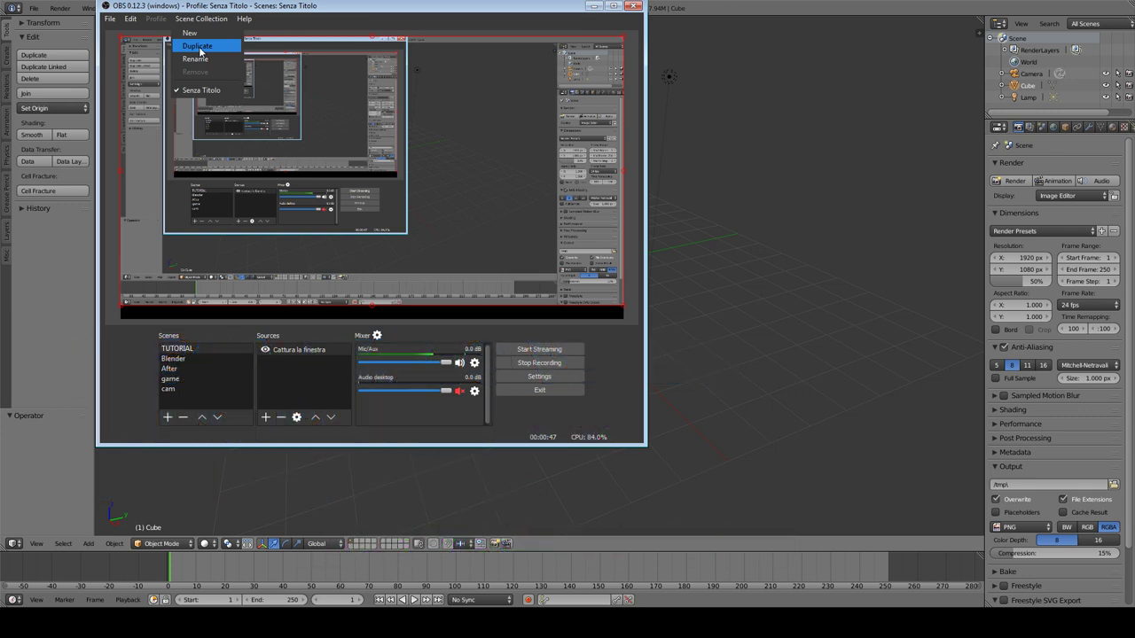
left_click(200, 52)
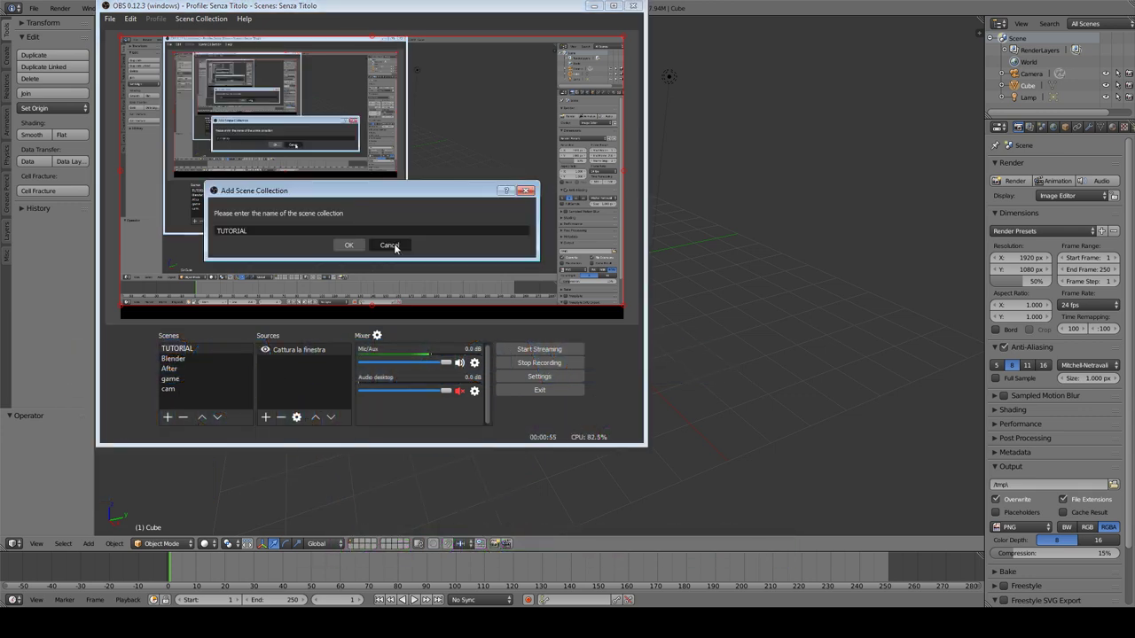
left_click(394, 245)
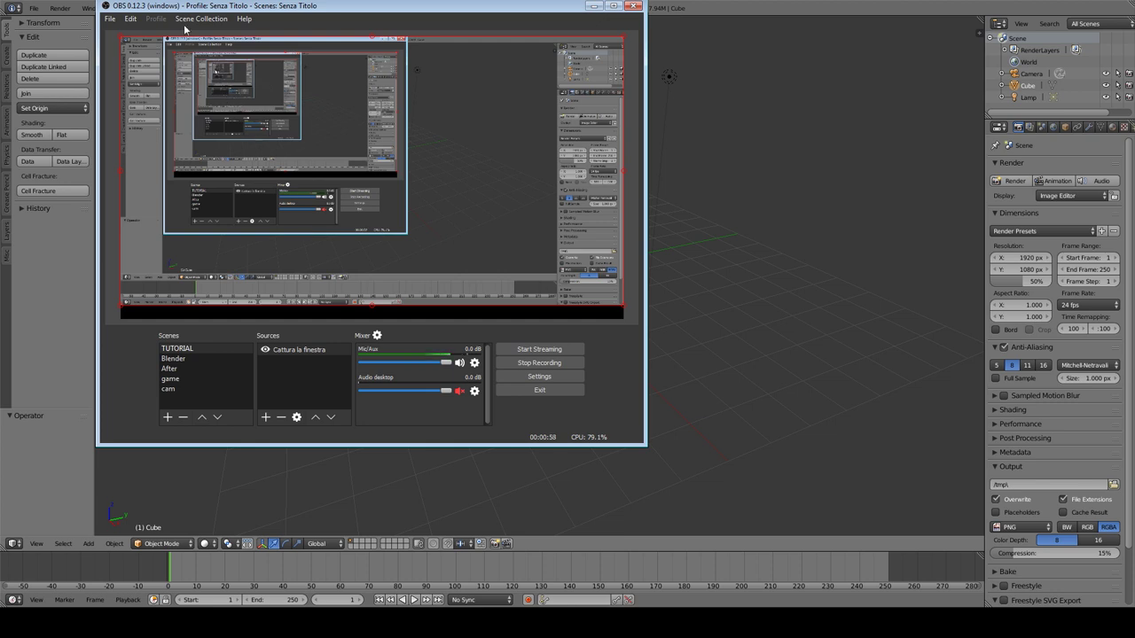
left_click_drag(303, 9, 335, 25)
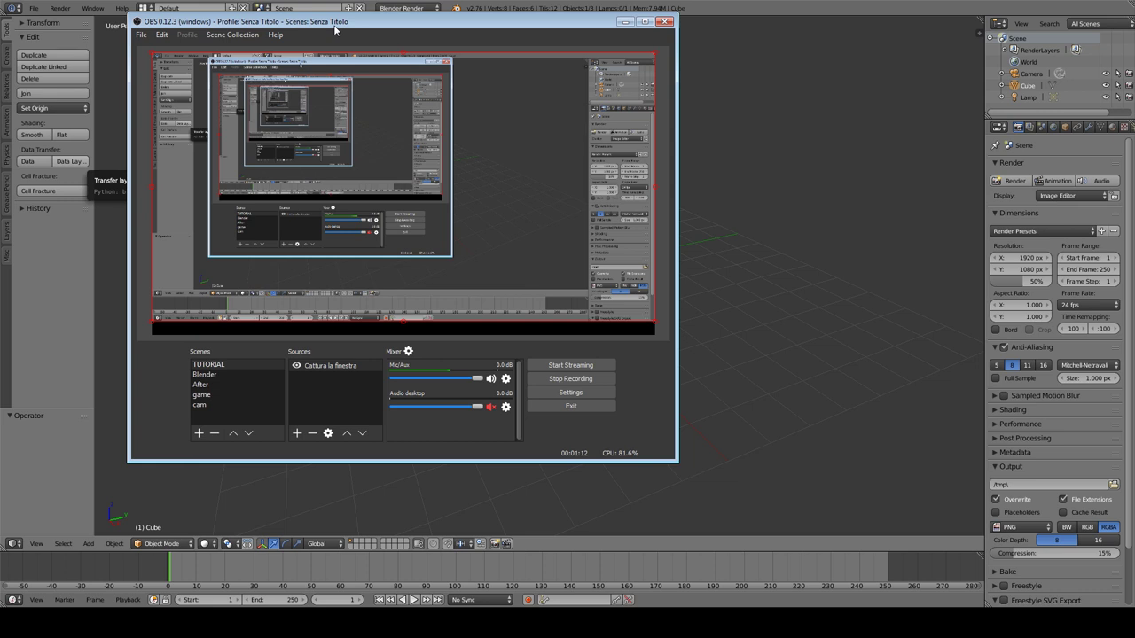
left_click(276, 35)
mouse_move(233, 33)
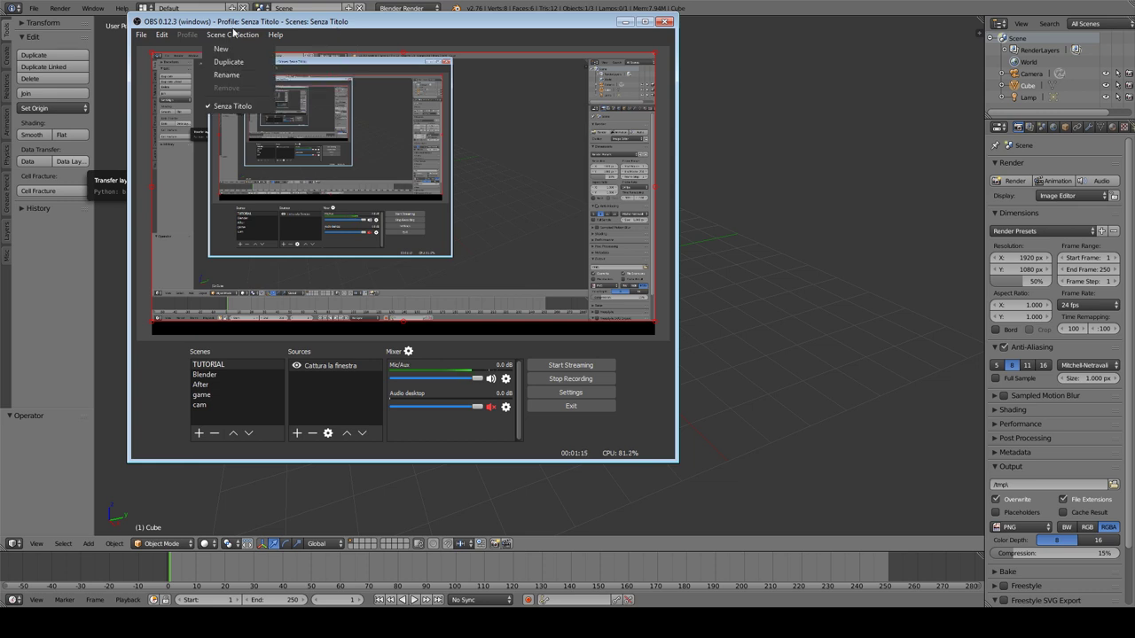
left_click(337, 12)
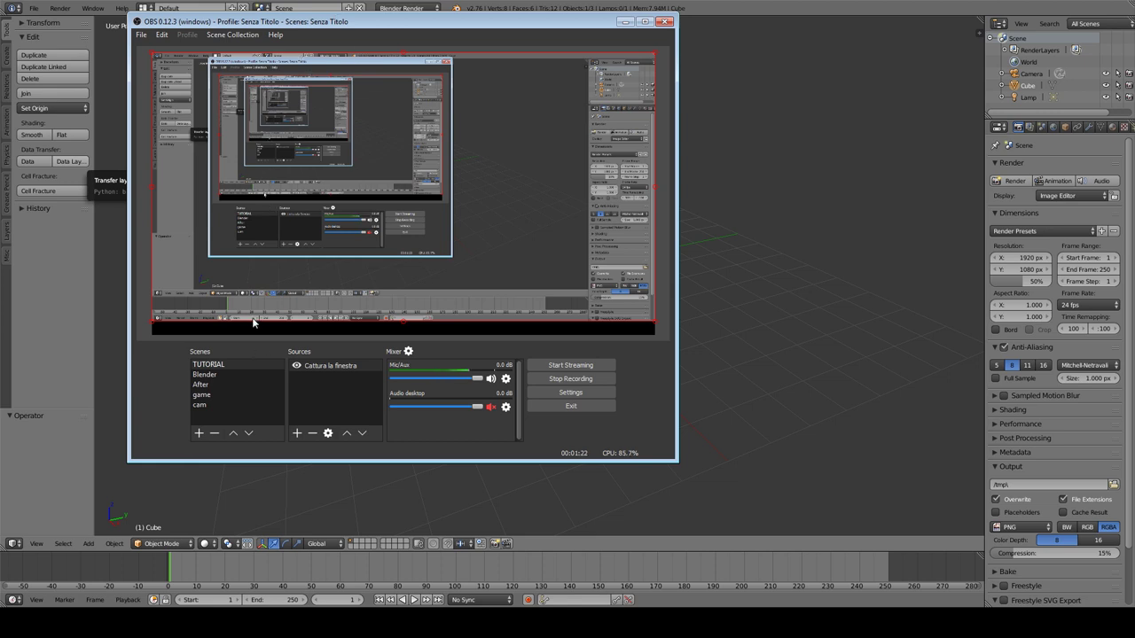
- Try to add a new scene, entering the name "tutorial 2" and replacing it with "gioco", and abandon it
left_click(228, 364)
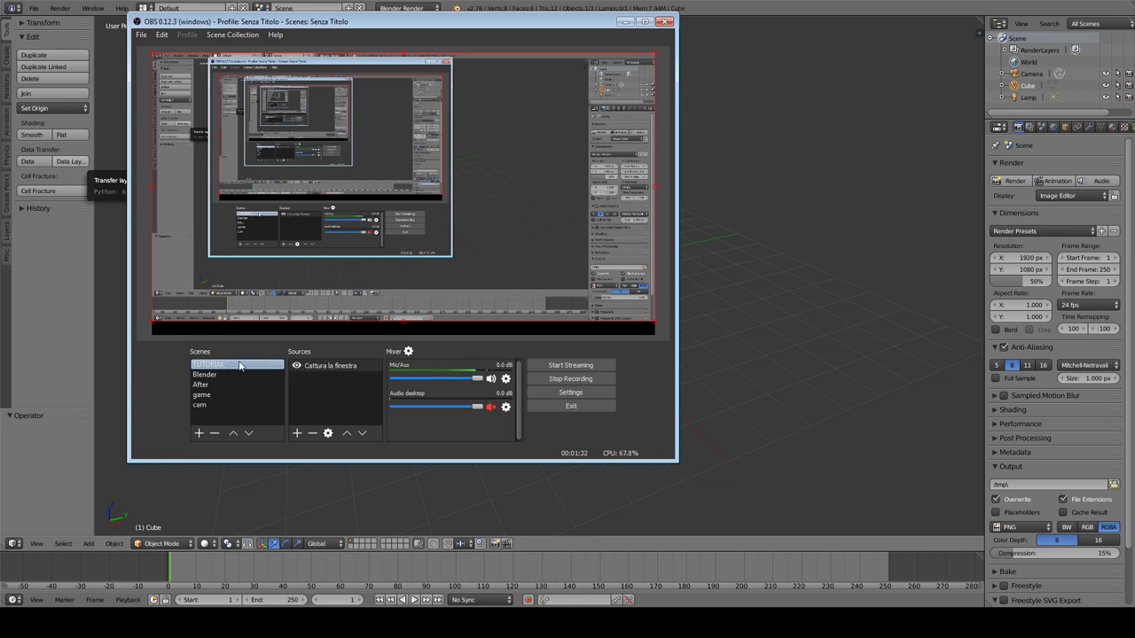
left_click(198, 433)
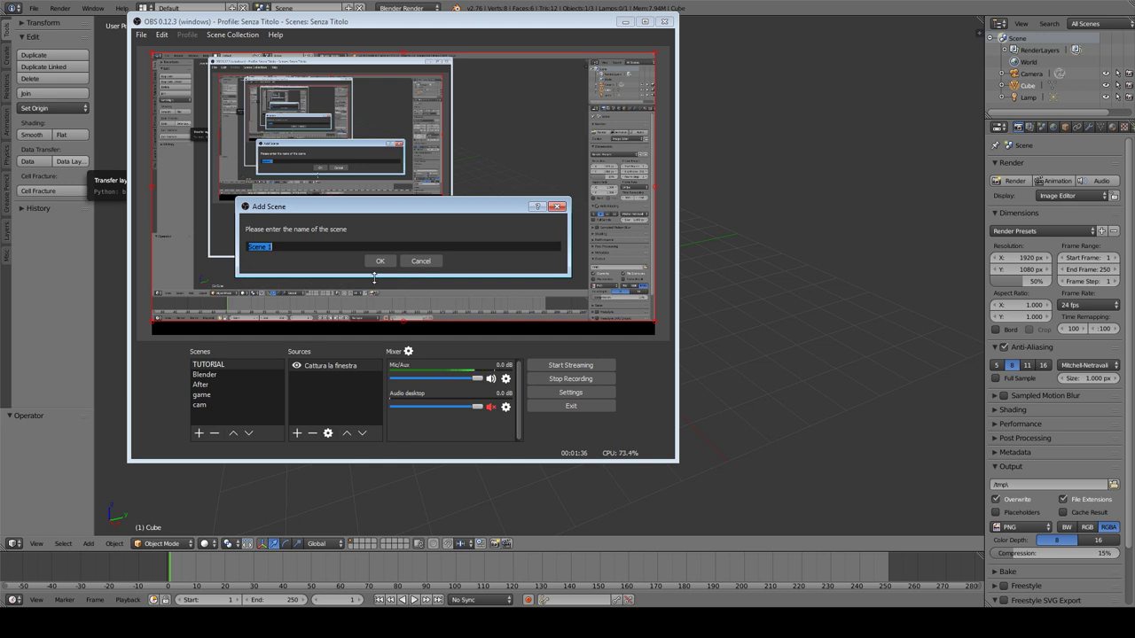
type("tutorial 2")
key("BackSpace")
key("BackSpace")
key("BackSpace")
key("BackSpace")
key("BackSpace")
key("BackSpace")
key("BackSpace")
key("BackSpace")
key("BackSpace")
key("BackSpace")
type("gioco")
key("Escape")
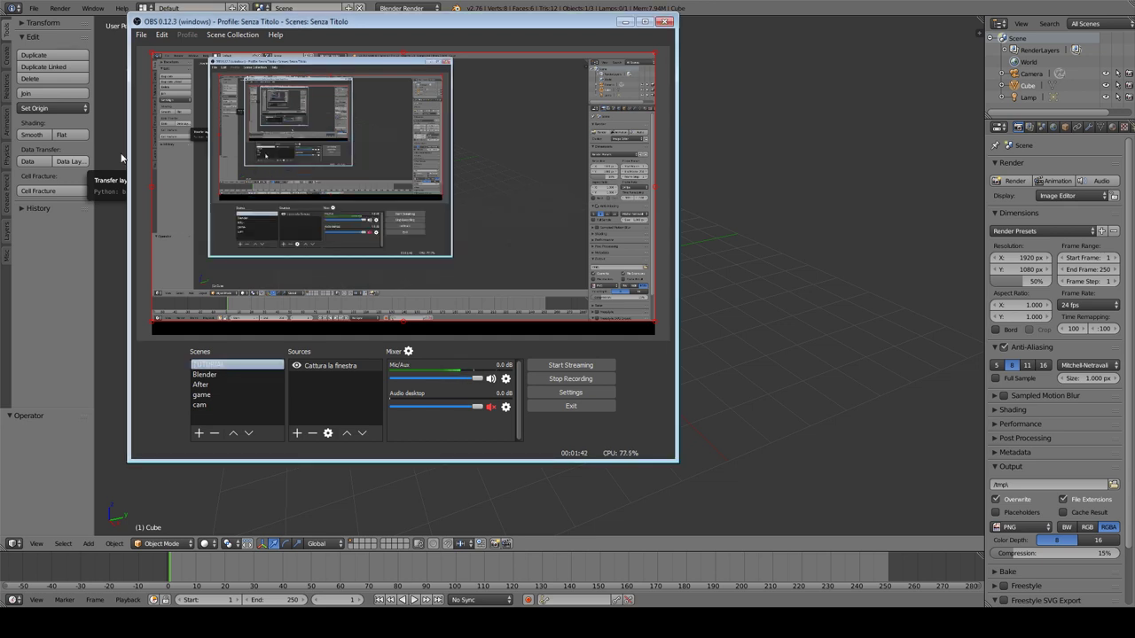
left_click(211, 376)
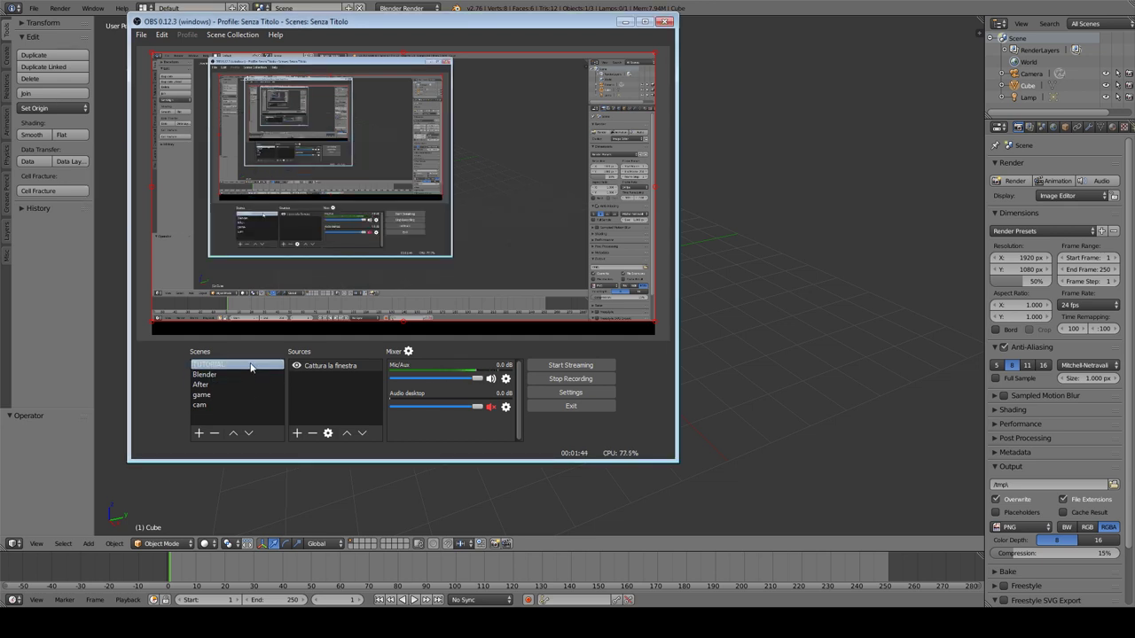
left_click(233, 385)
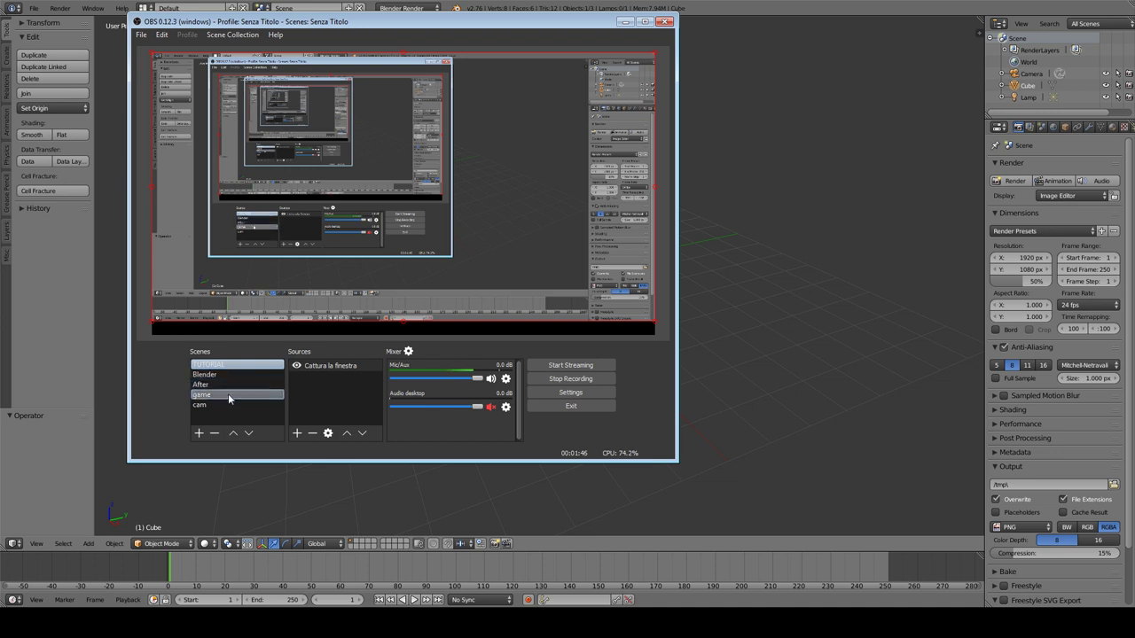
left_click(234, 367)
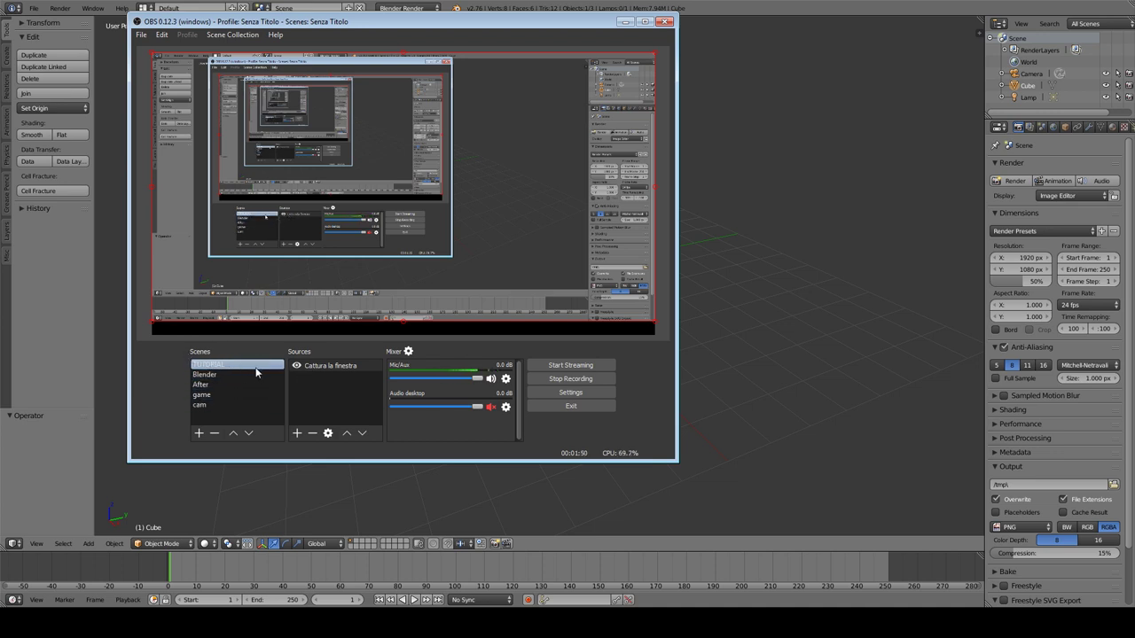
left_click(314, 369)
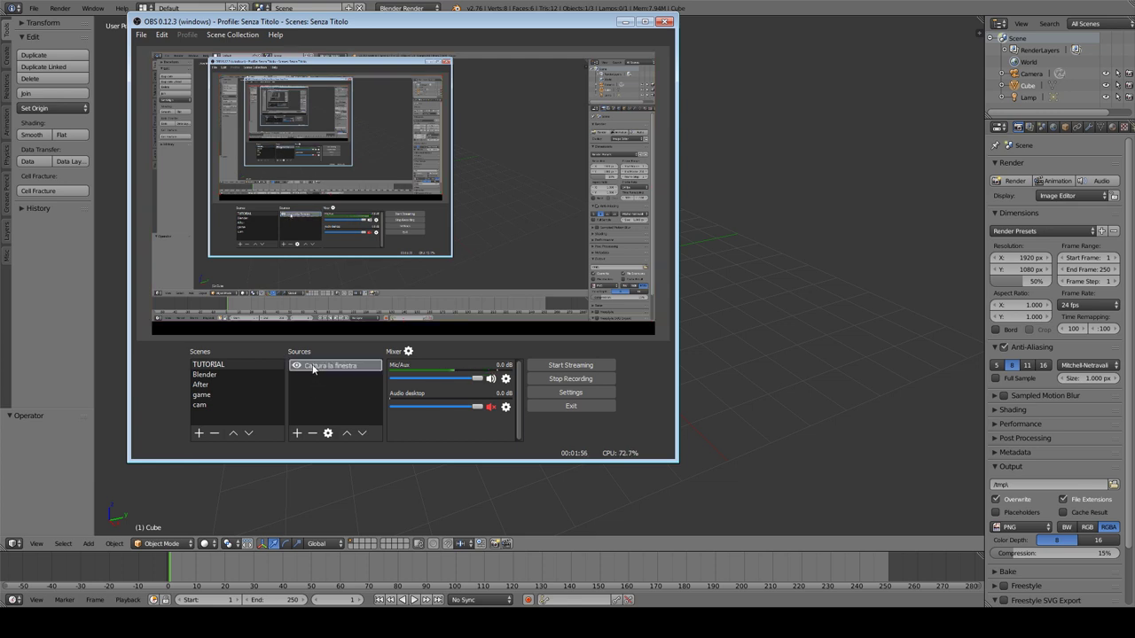
left_click(312, 375)
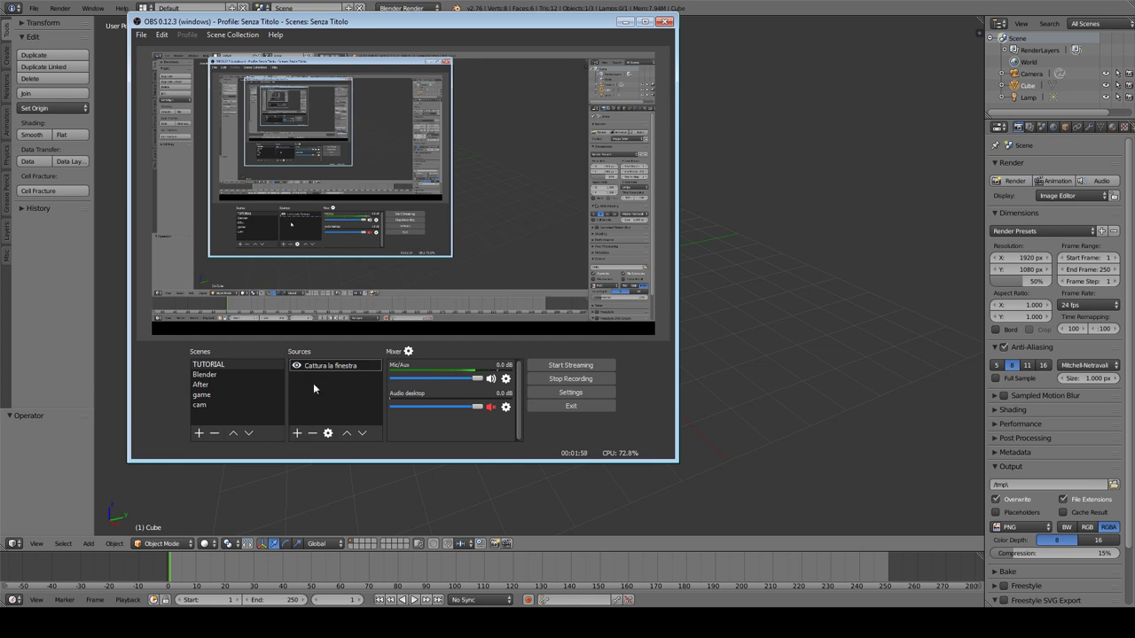
- Create a new Window Capture source named "comoda" in the TUTORIAL scene
left_click(297, 432)
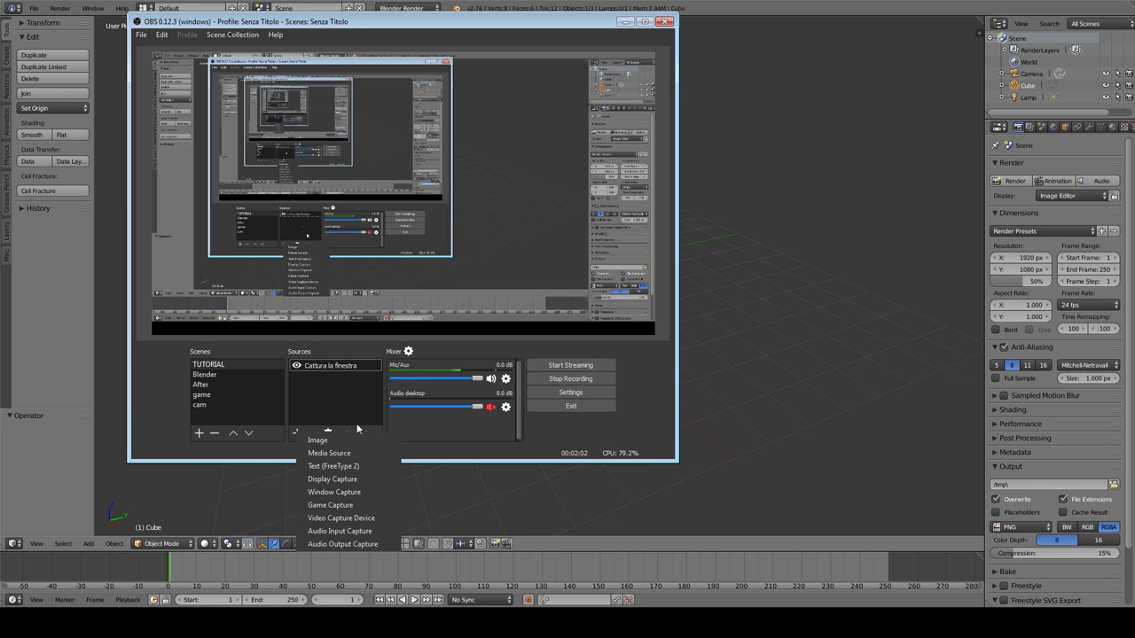
left_click(342, 491)
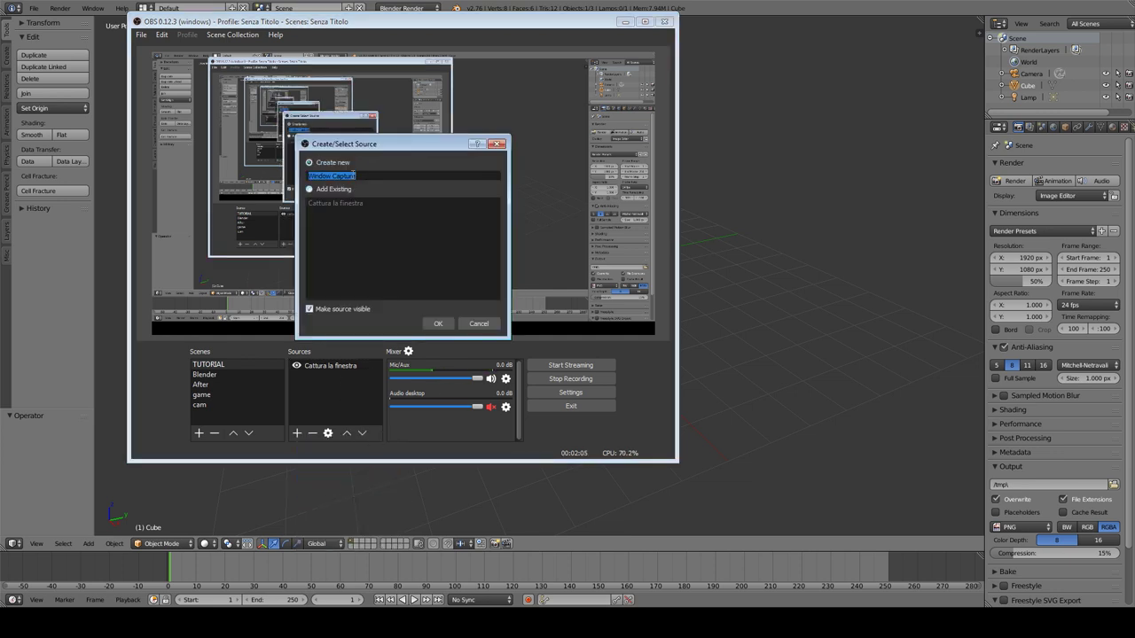
left_click_drag(363, 145, 633, 156)
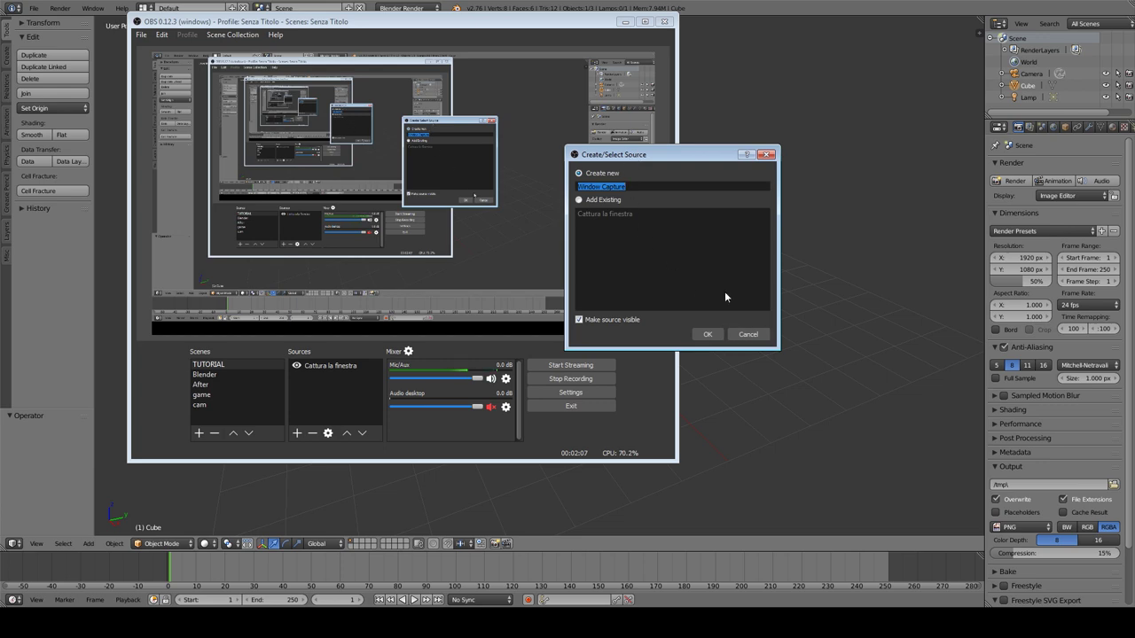
type("comoda")
key("Return")
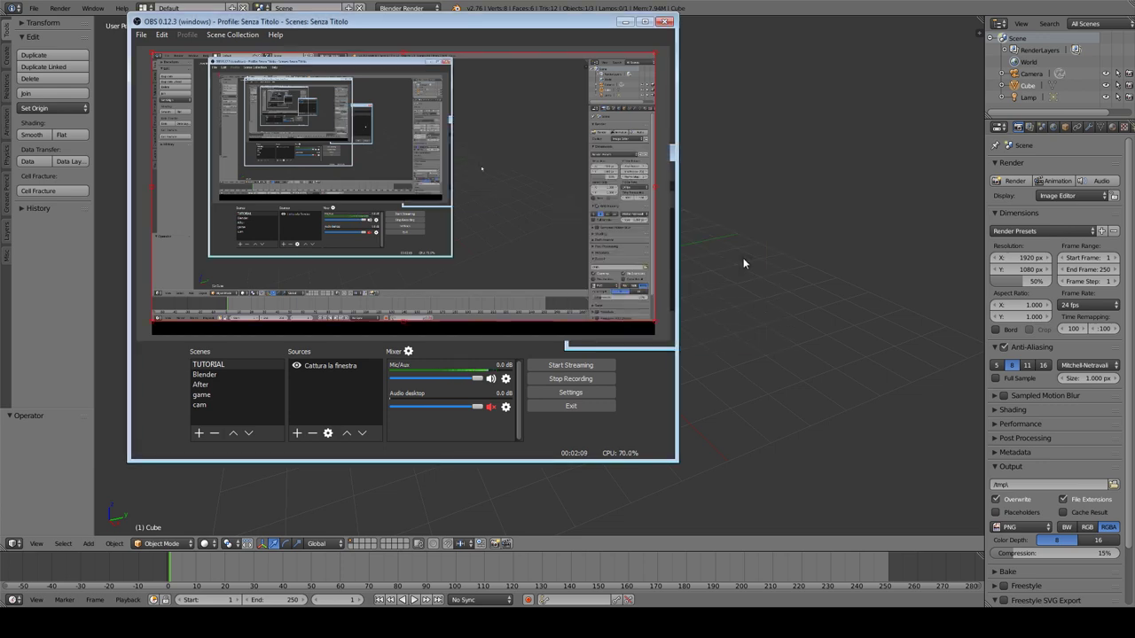
- Set the comoda source to capture the window [blender-app.exe]: Blender, with Window Class as the match priority
left_click_drag(284, 65, 696, 87)
left_click(775, 336)
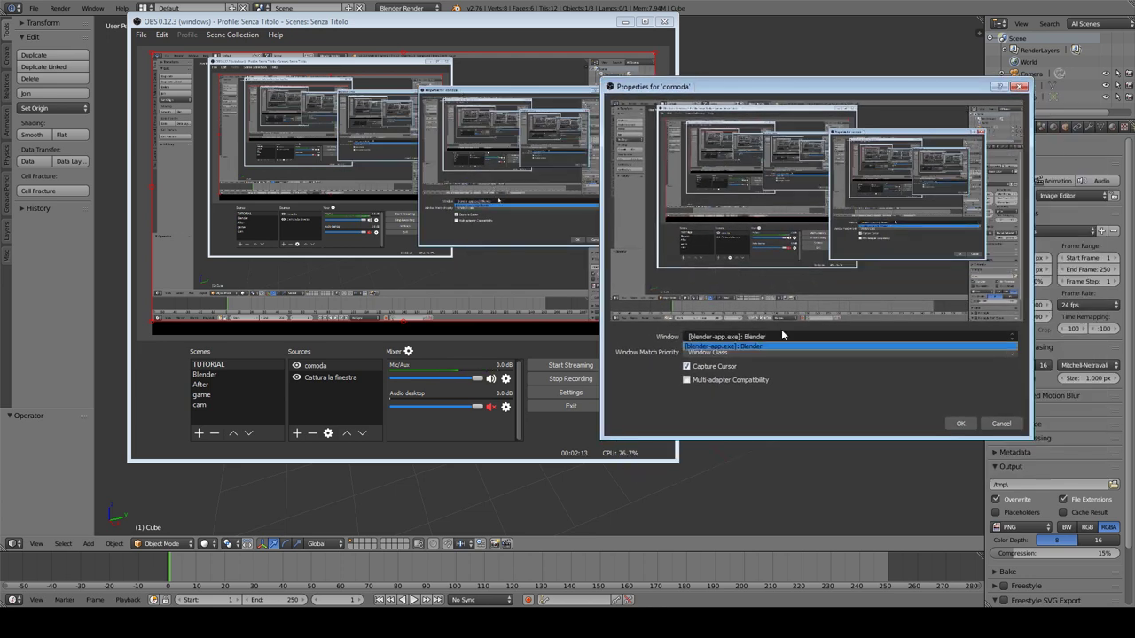
left_click(740, 346)
left_click(739, 351)
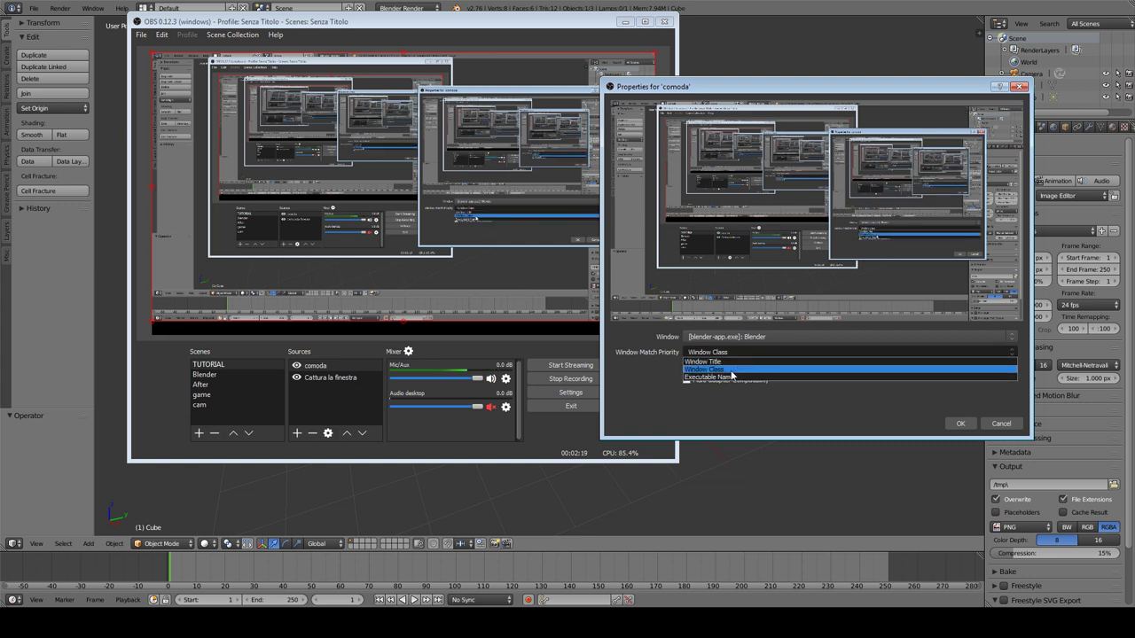
left_click(730, 370)
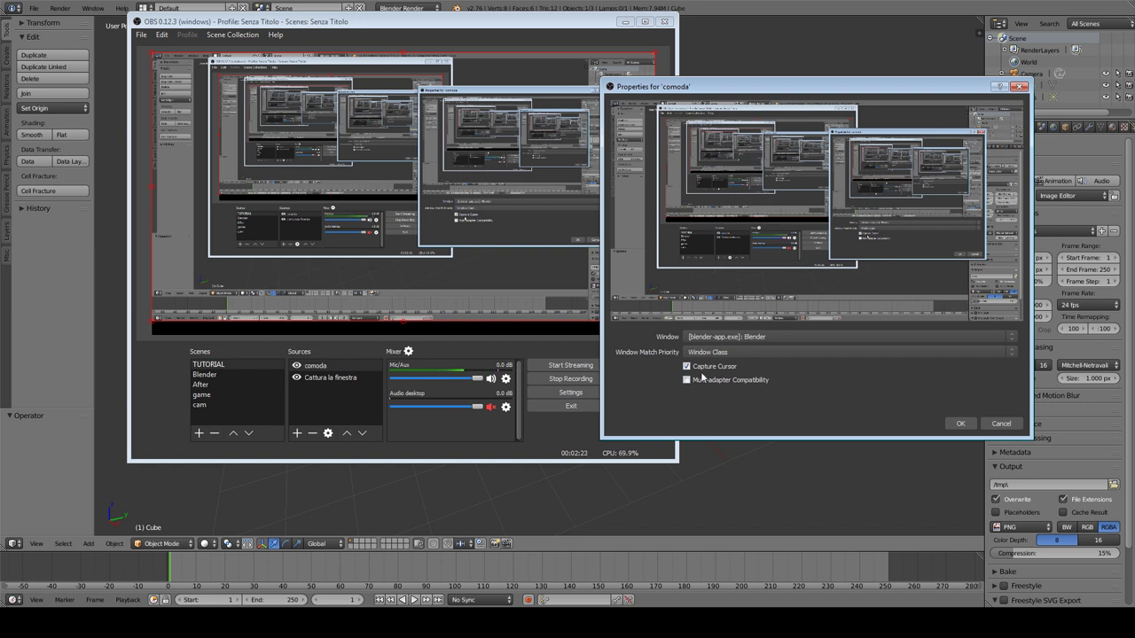
- Examine the Window Match Priority options available for the comoda source
left_click(747, 353)
left_click(747, 352)
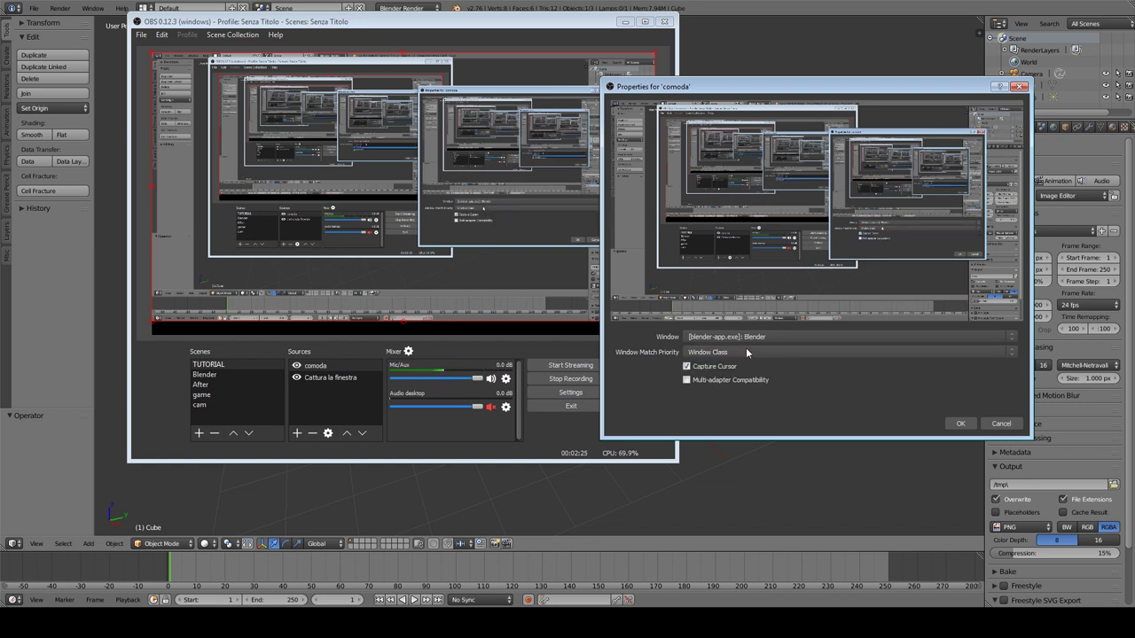
left_click(746, 353)
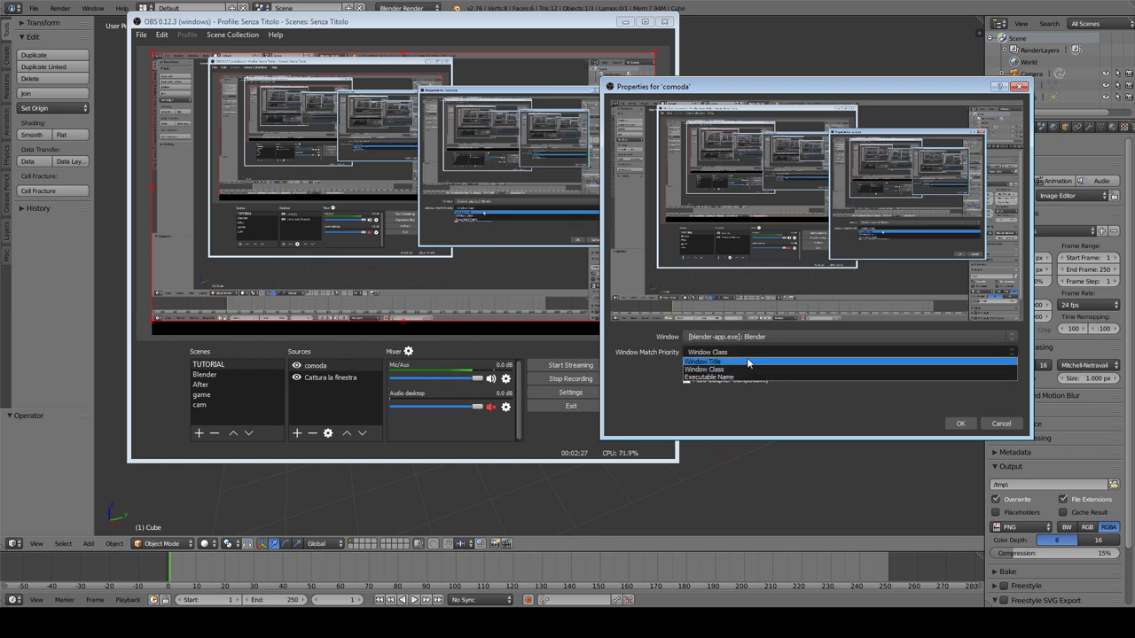
left_click(742, 348)
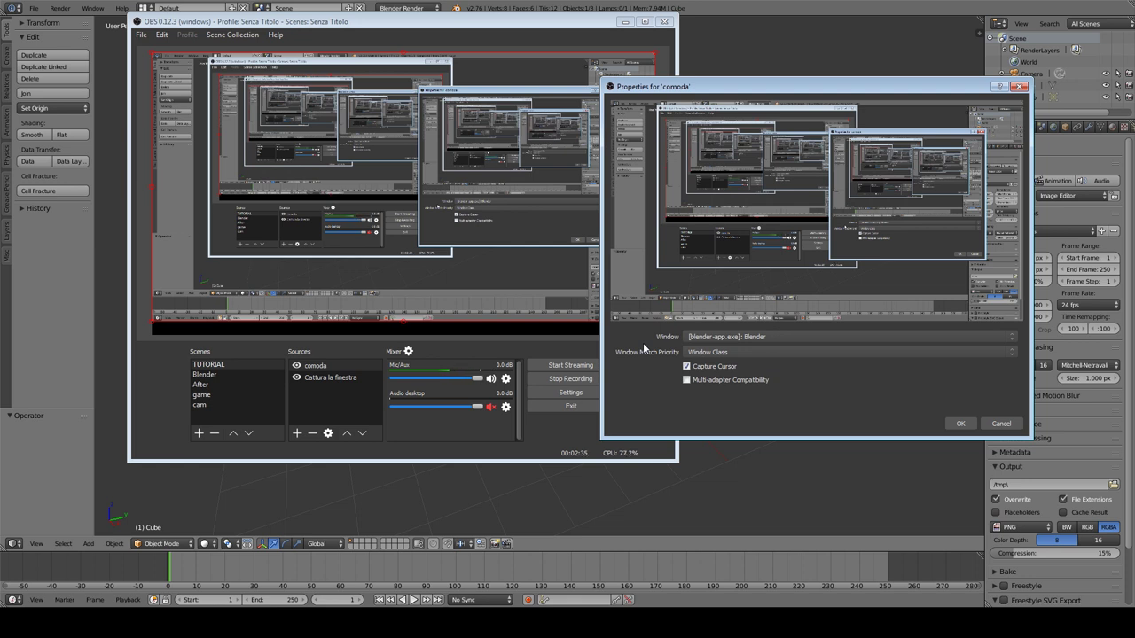
left_click(762, 351)
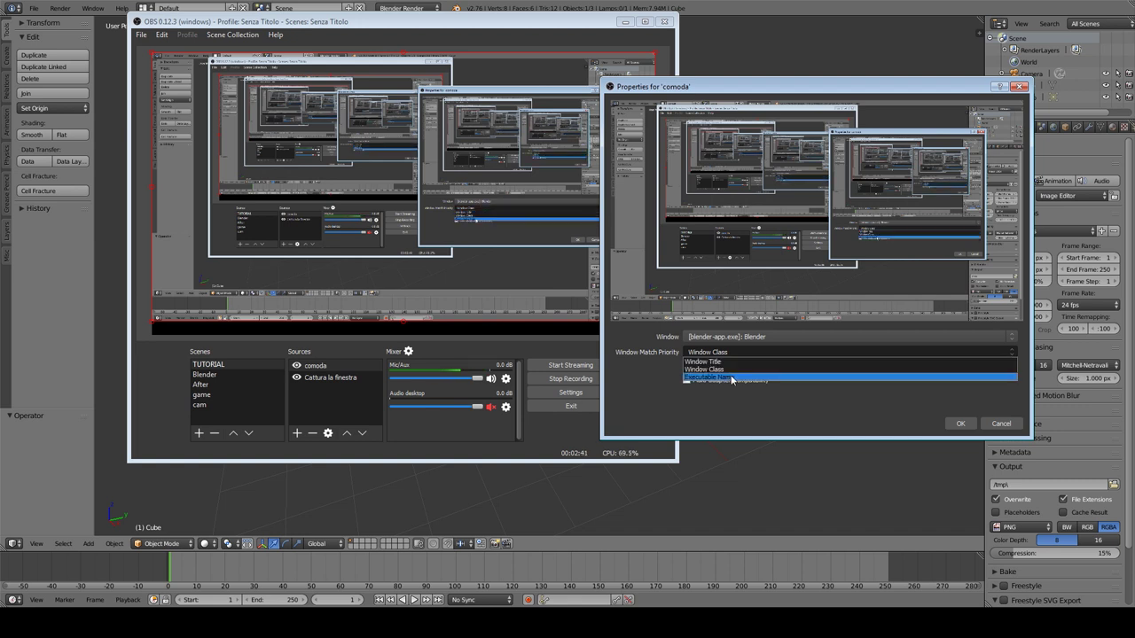
left_click(735, 370)
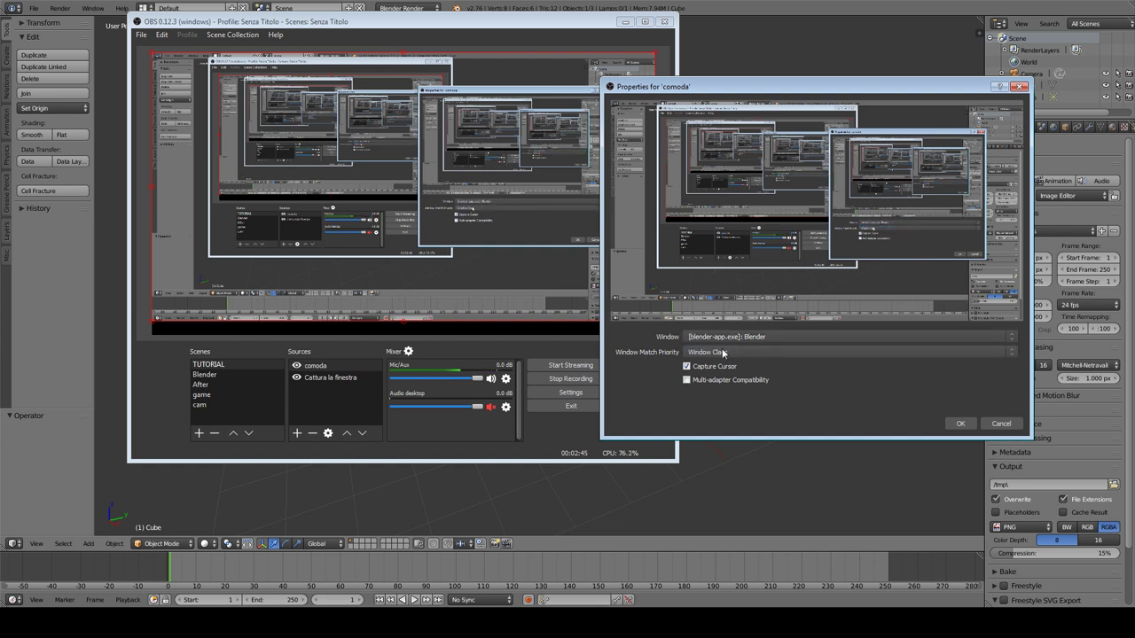
left_click(723, 353)
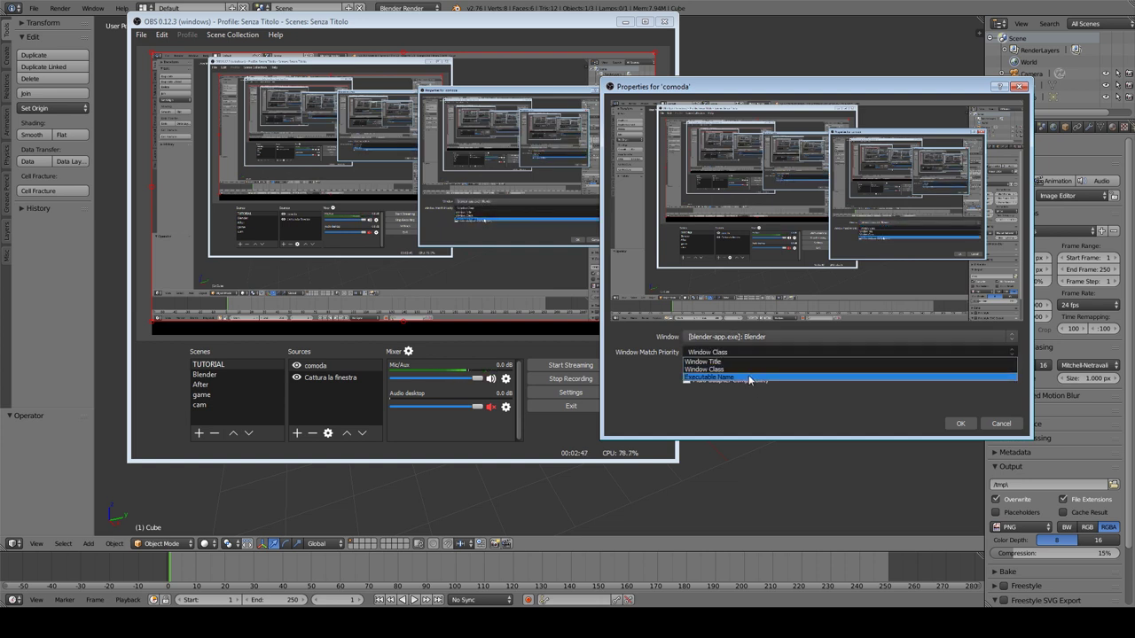
left_click(700, 408)
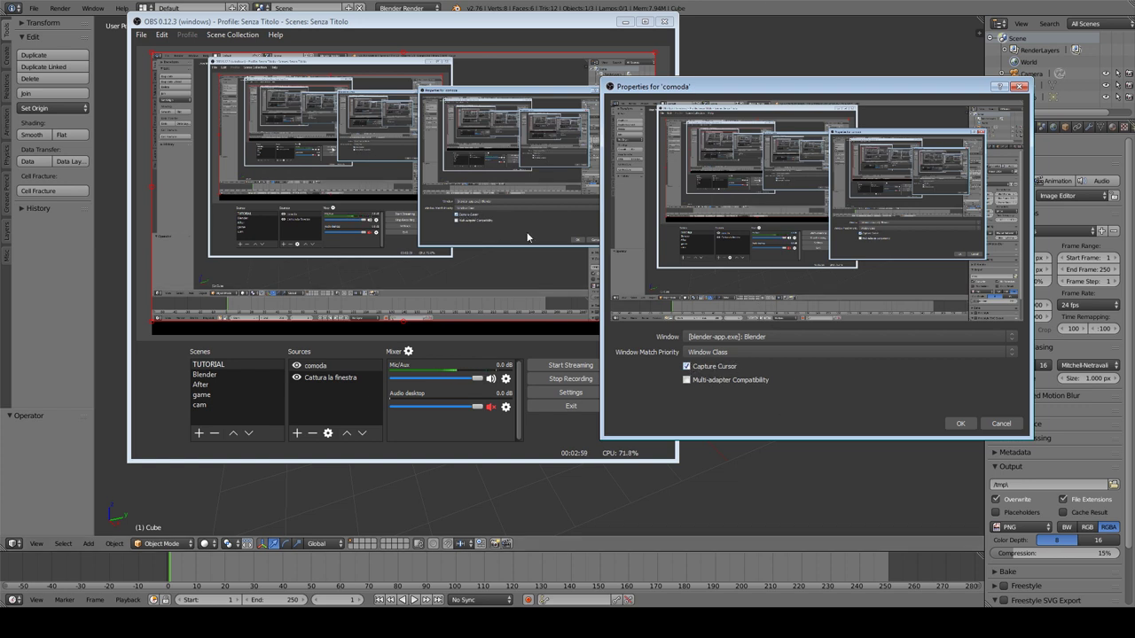
- Try out the Capture Cursor and Multi-adapter Compatibility options of the comoda source, and discard the source
left_click(705, 369)
left_click(735, 367)
left_click(732, 382)
left_click(759, 381)
left_click(1000, 422)
- Try to add a new Image source to the TUTORIAL scene
left_click(343, 369)
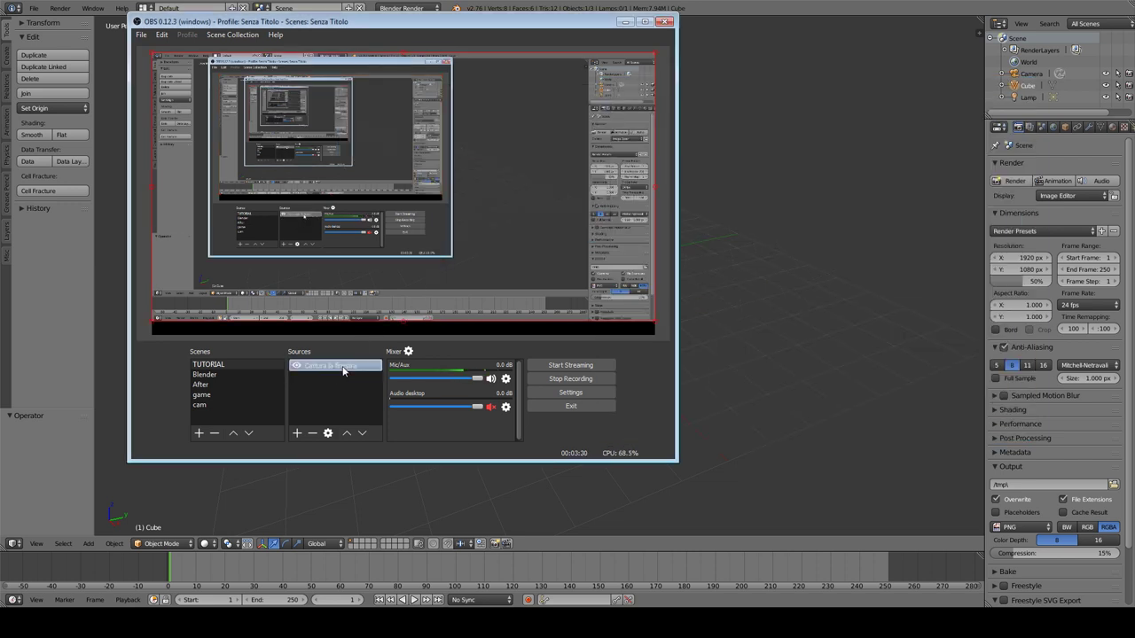
left_click(303, 434)
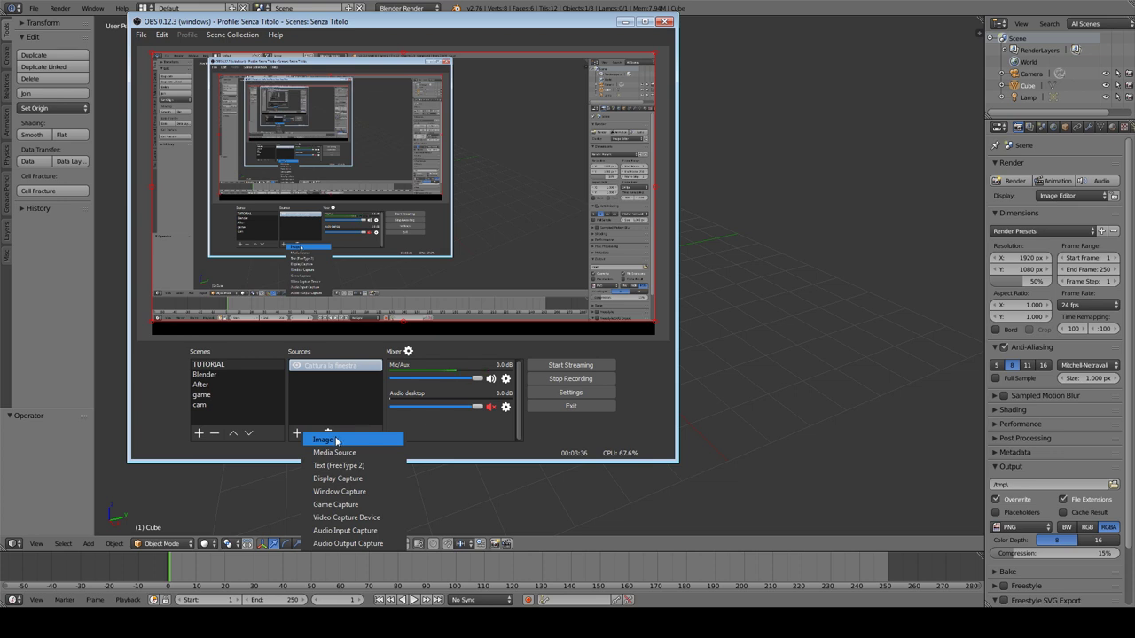
left_click(335, 439)
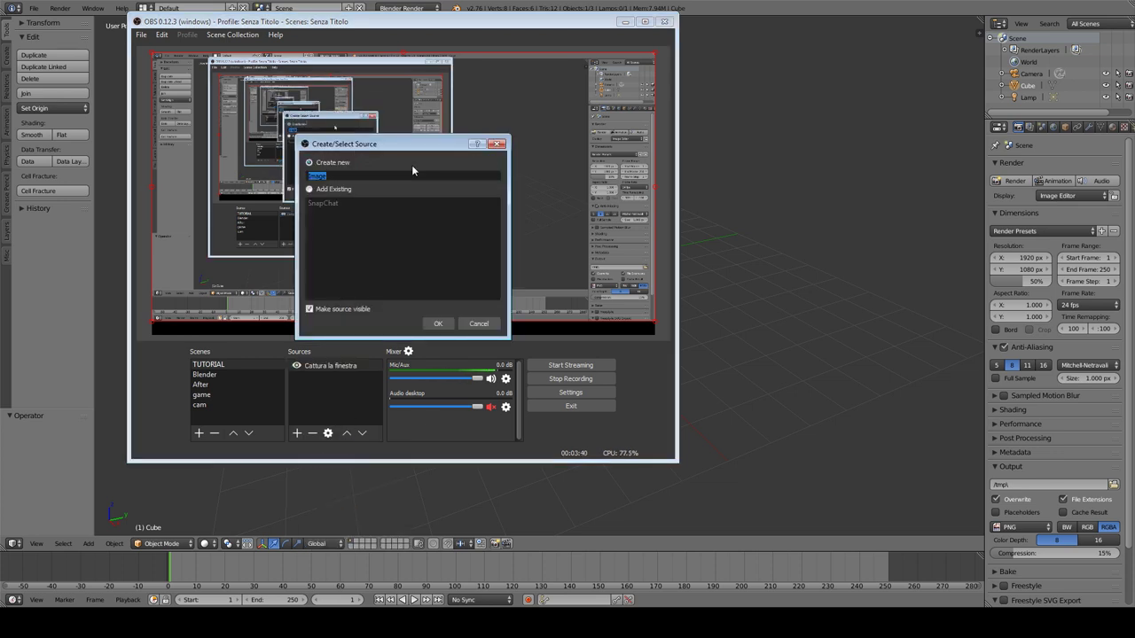
left_click(471, 329)
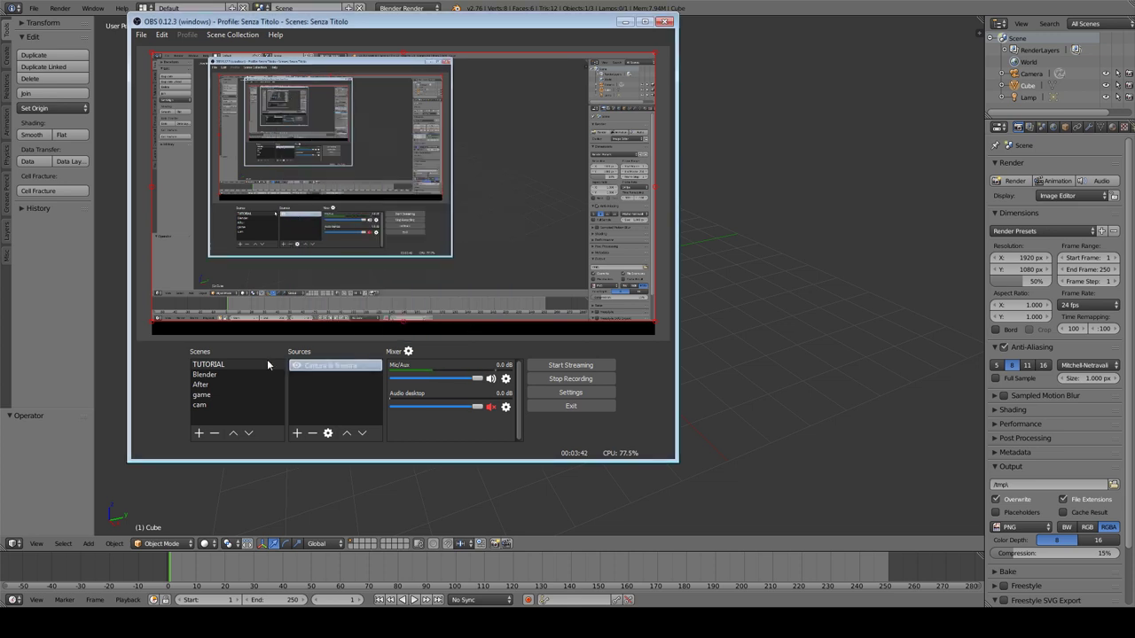
- Switch to the Blender scene and make its SnapChat source visible
left_click(235, 377)
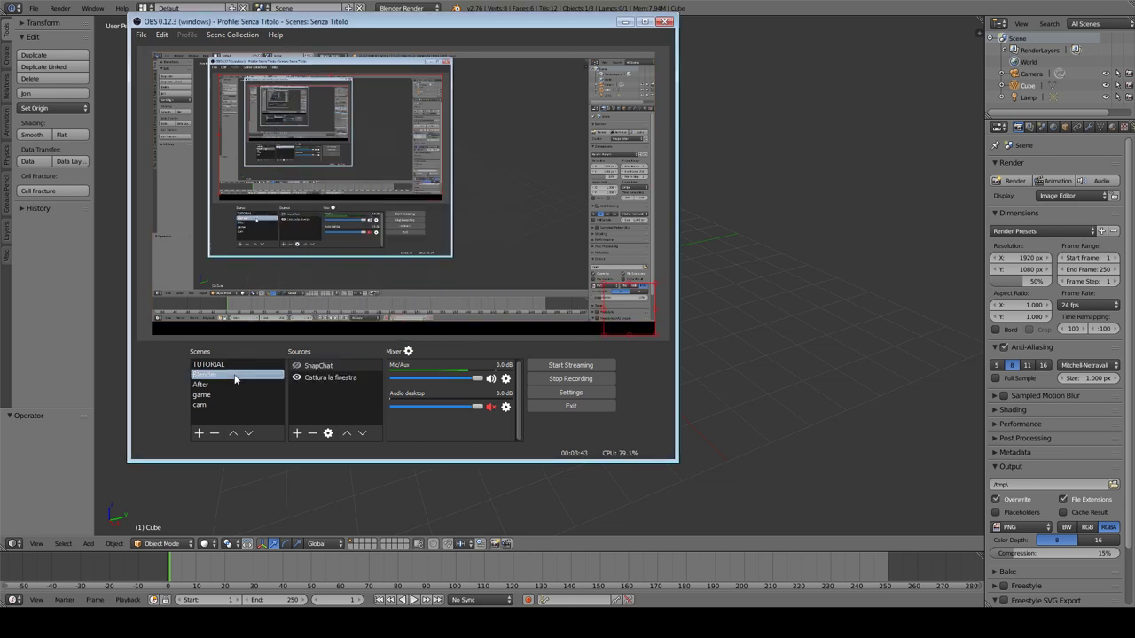
left_click(321, 369)
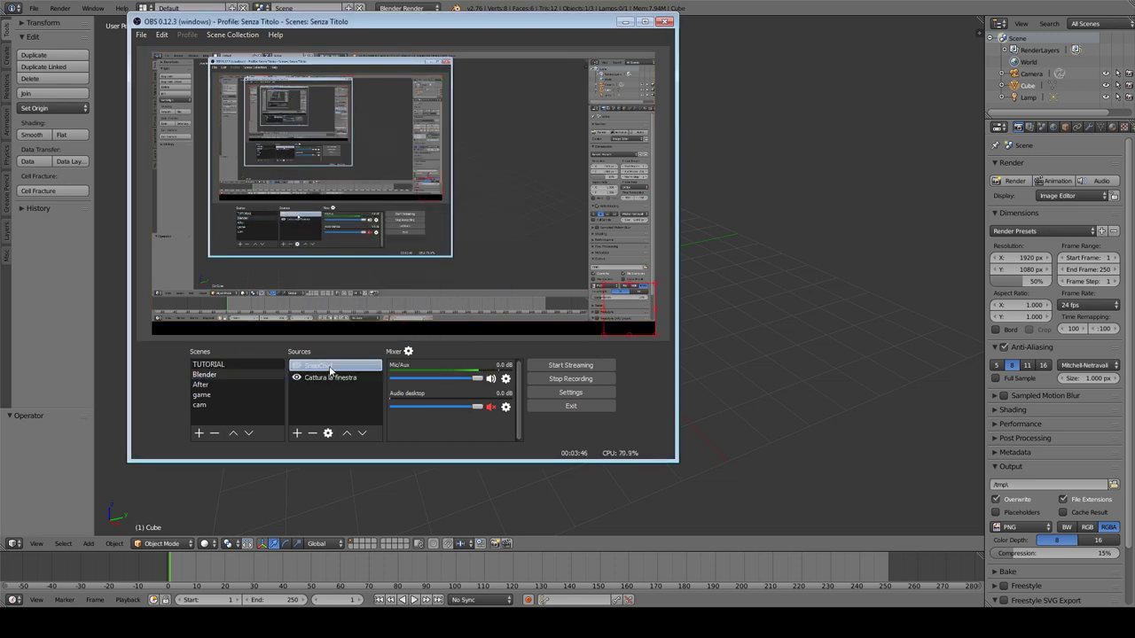
left_click(296, 365)
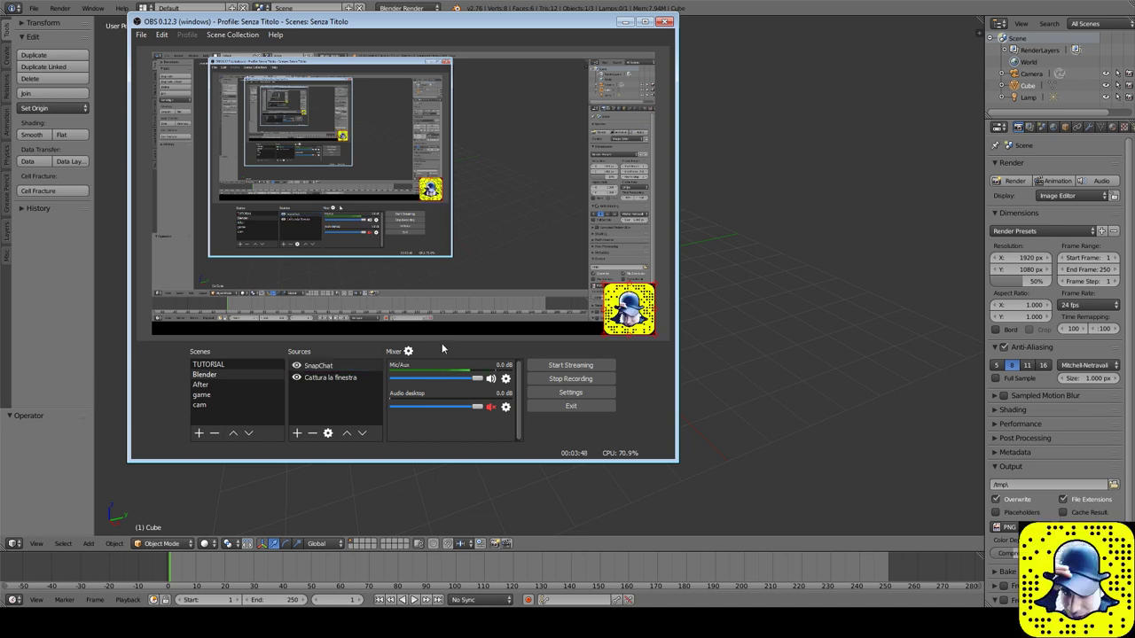
- Resize the SnapChat overlay in the corner of the preview and hide the source again
left_click_drag(603, 287, 627, 330)
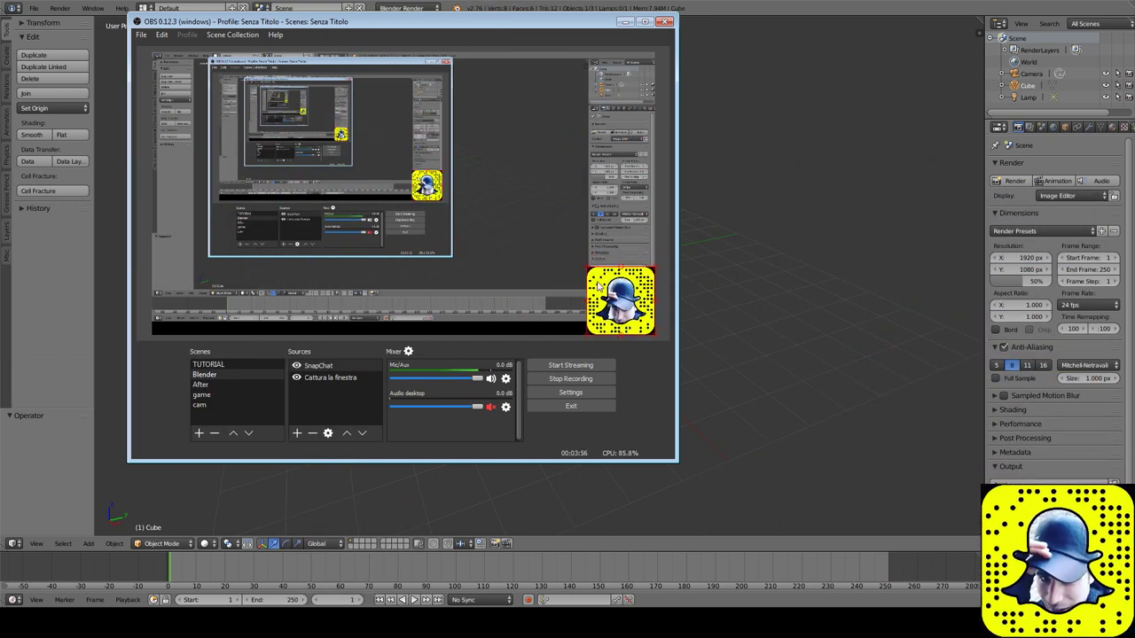
left_click_drag(587, 268, 602, 283)
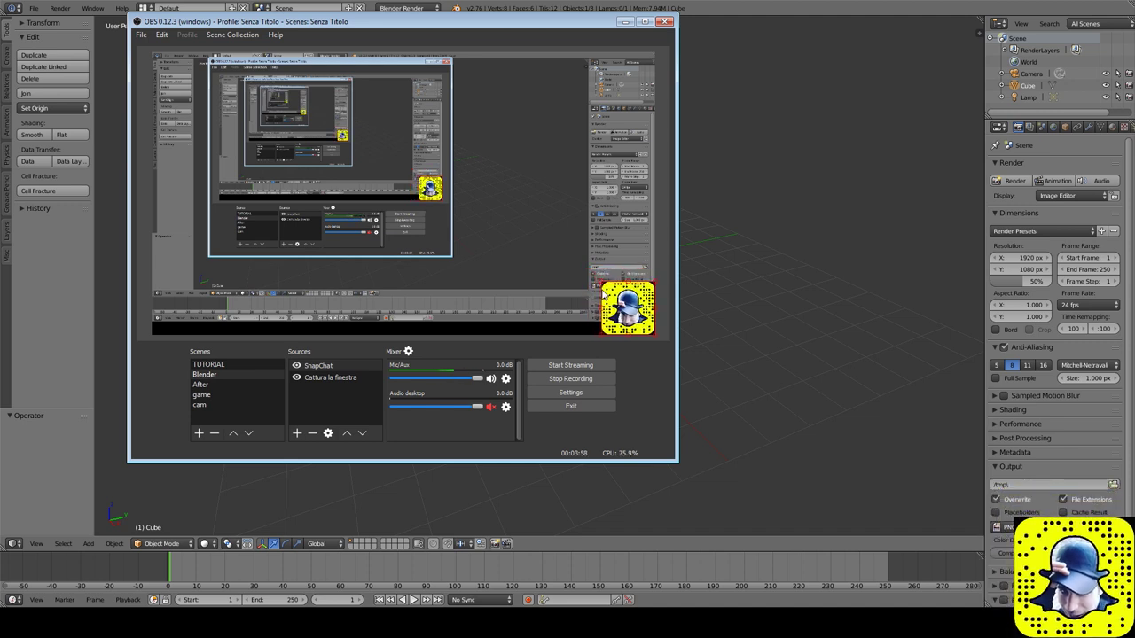
left_click(296, 366)
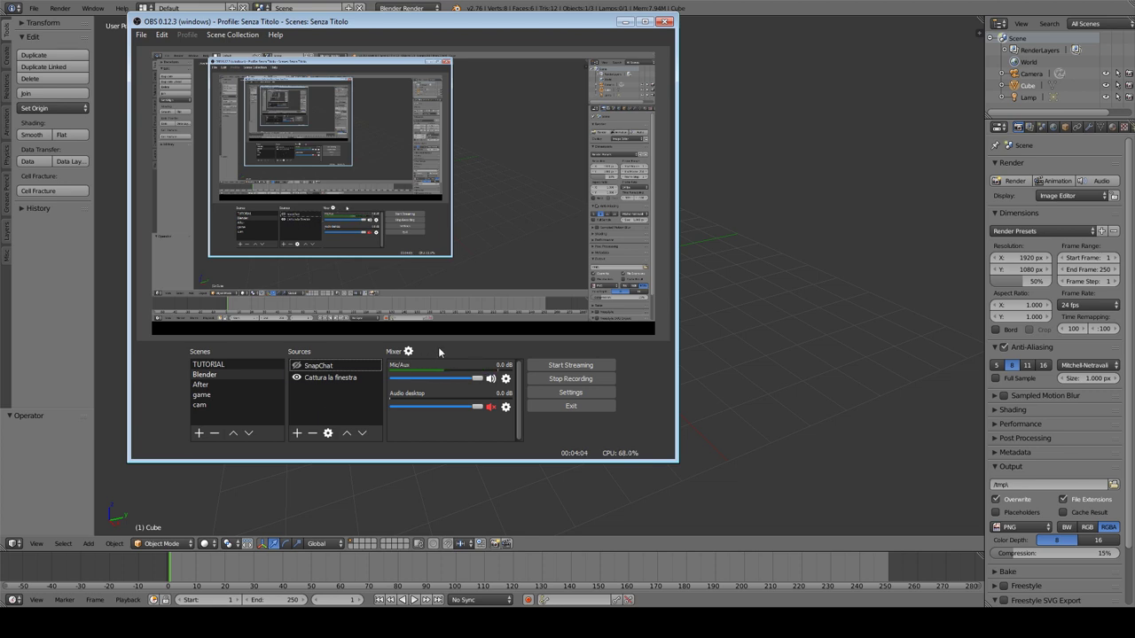
- Examine the available language and theme choices in the general settings
left_click(598, 398)
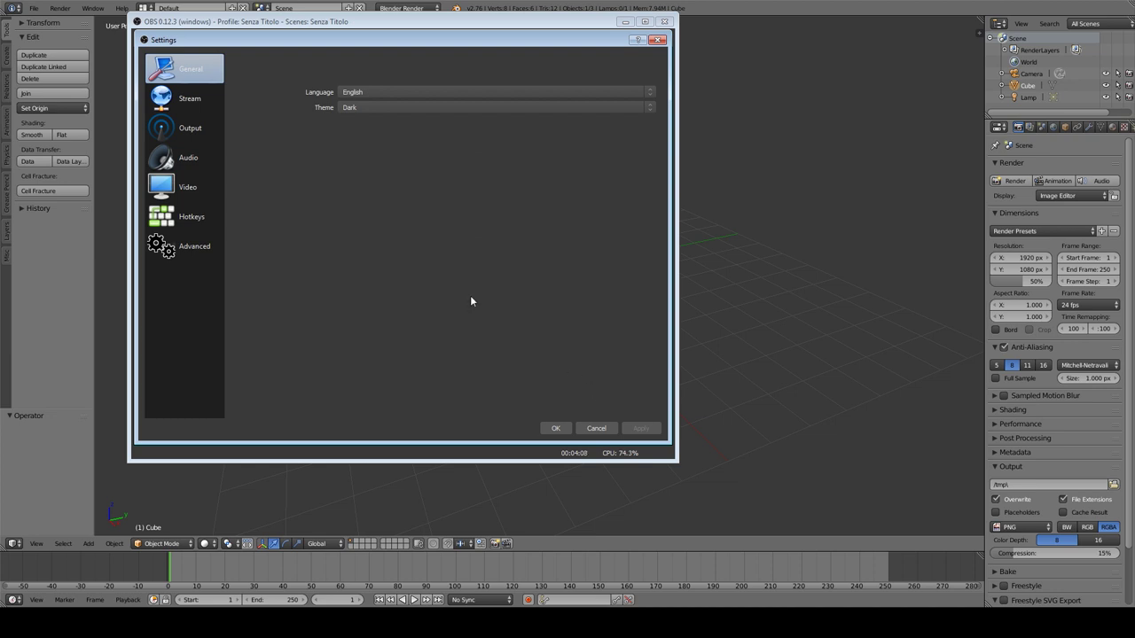
left_click(439, 91)
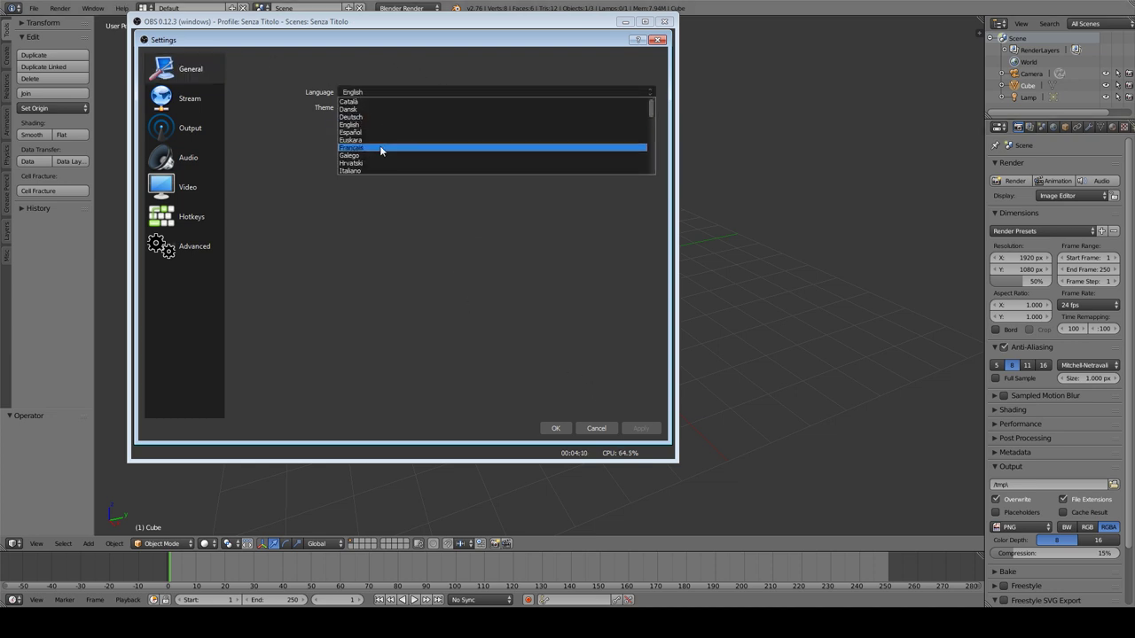
scroll(380, 151, "down", 2)
left_click(391, 49)
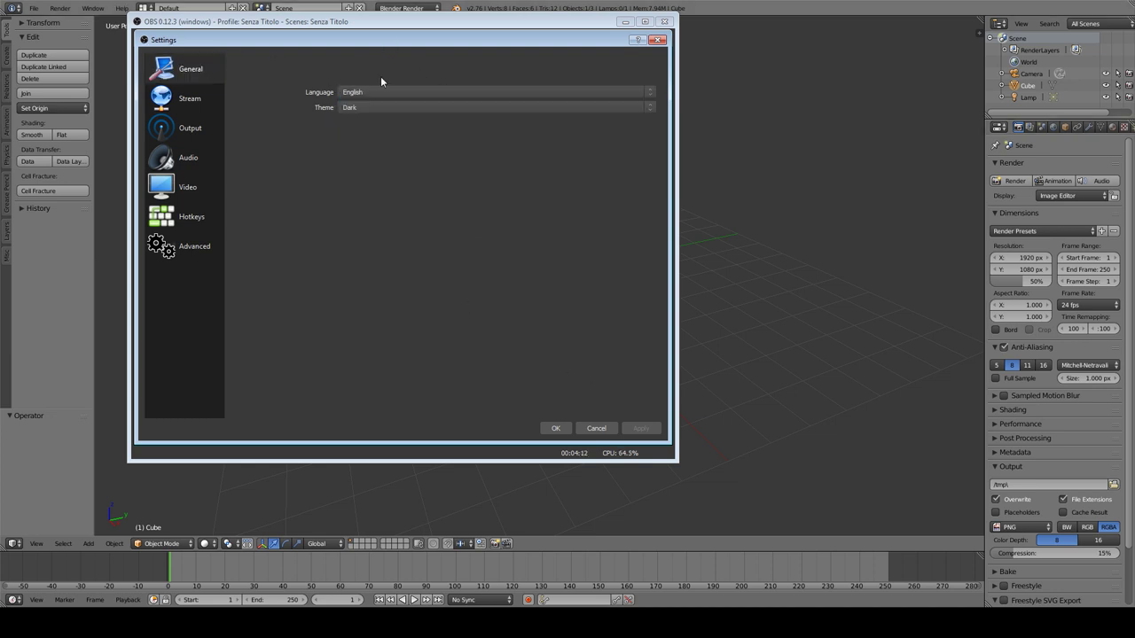
left_click(380, 96)
left_click(390, 102)
left_click(395, 106)
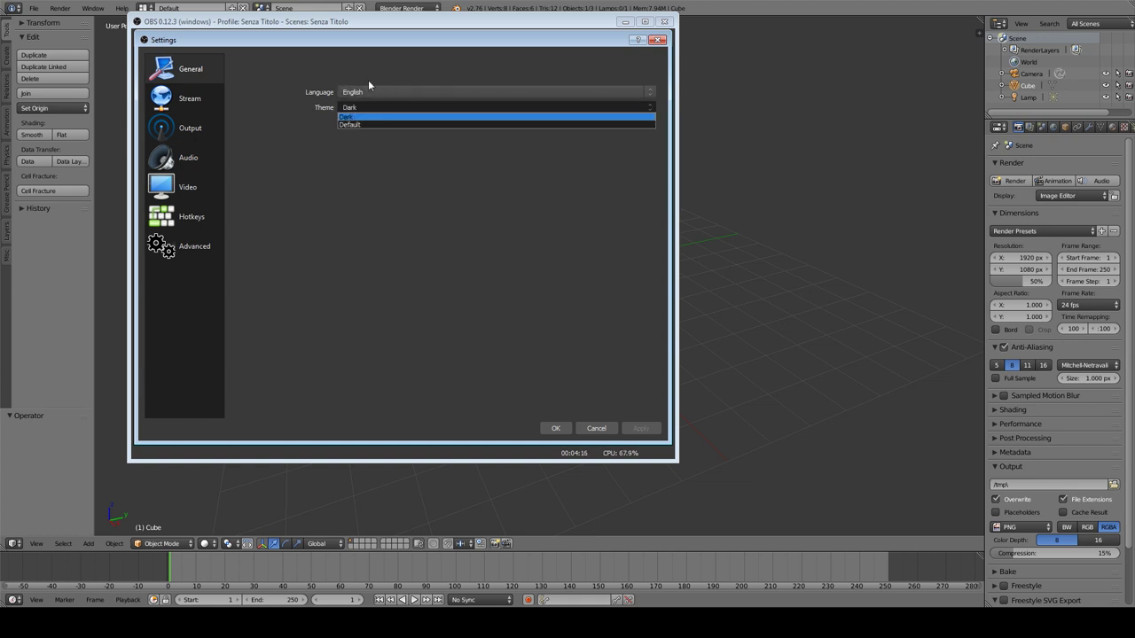
left_click(368, 80)
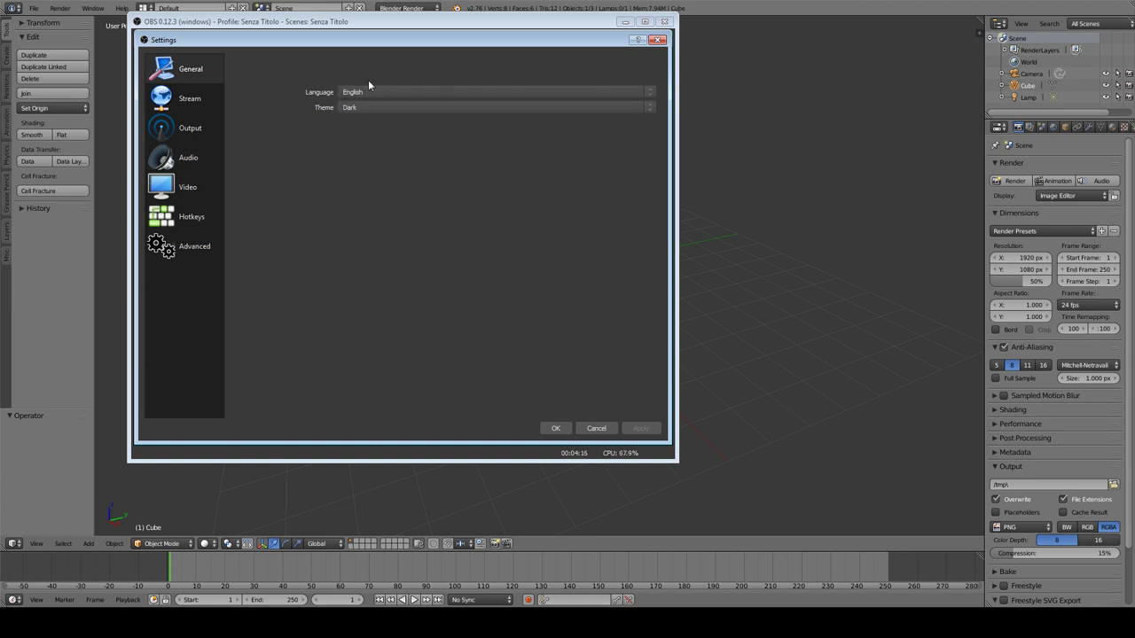
- Examine the streaming, recording and audio track options of the output settings
left_click(213, 138)
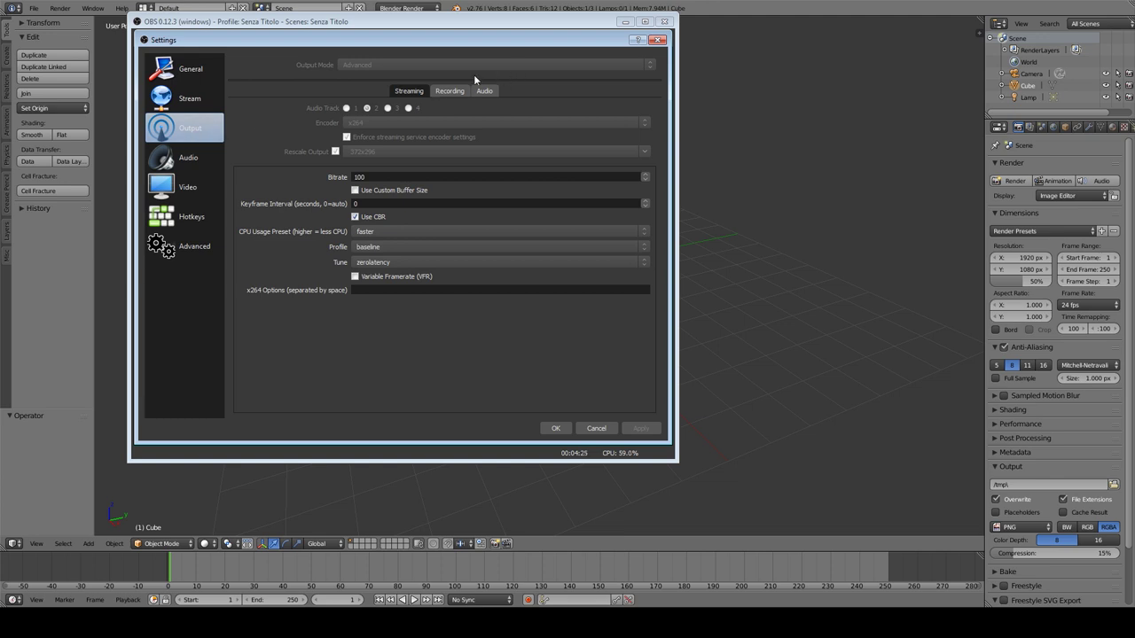
left_click(456, 92)
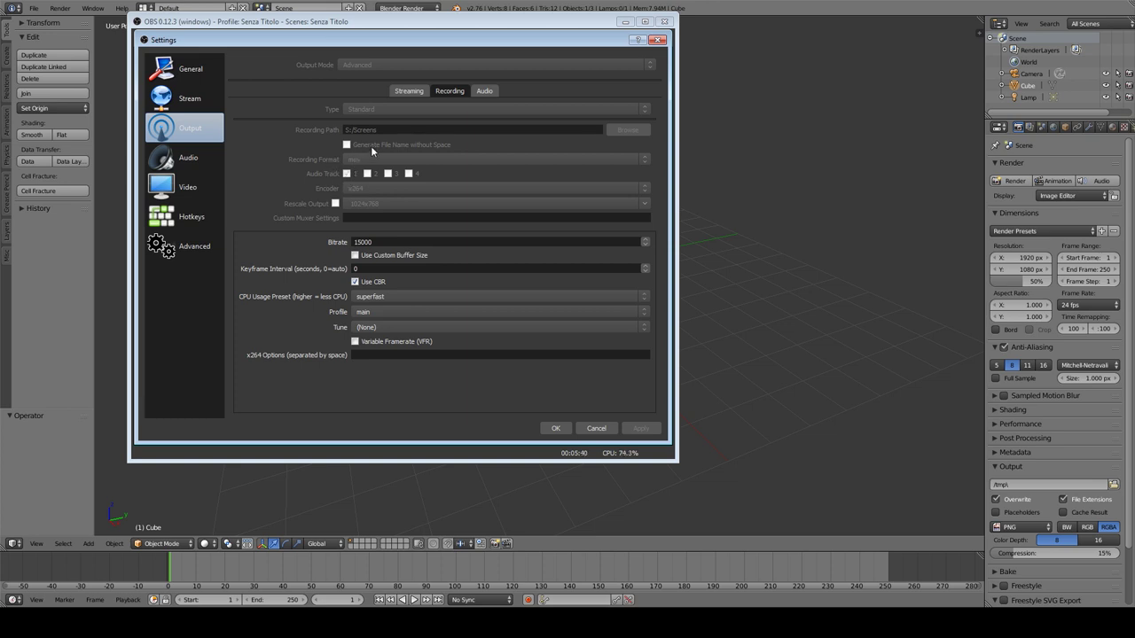
left_click(486, 91)
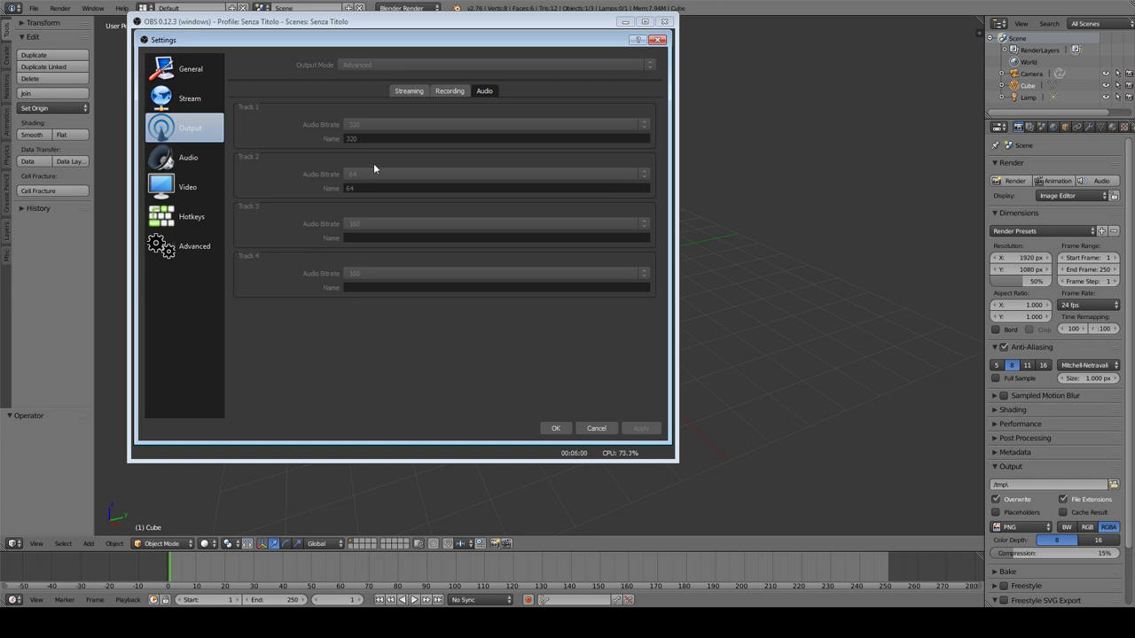
left_click(409, 91)
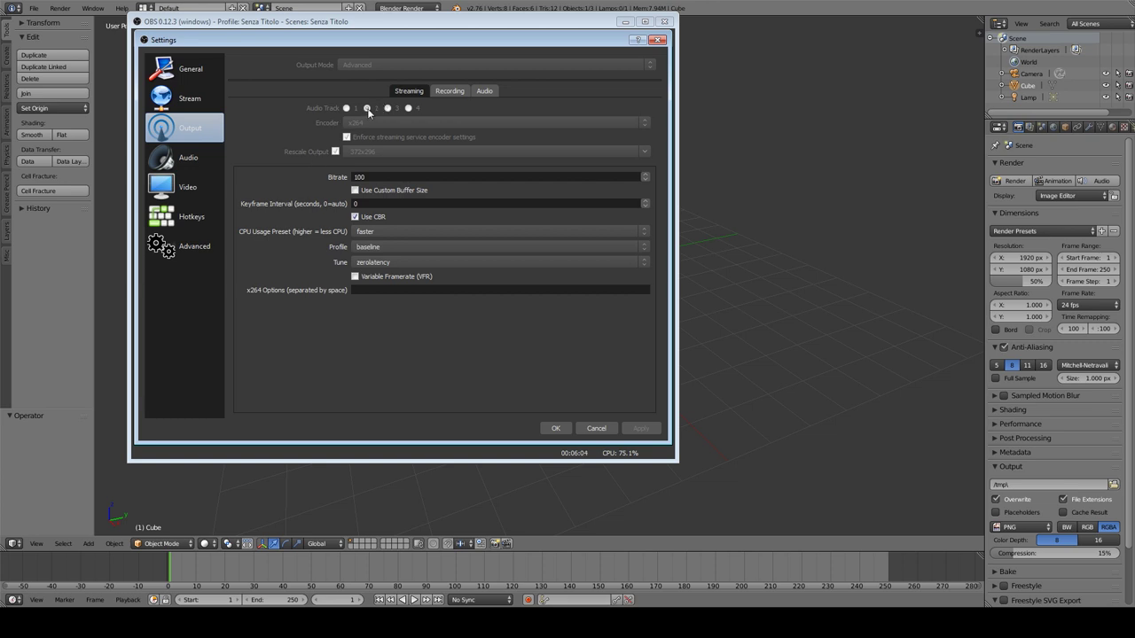
left_click(446, 93)
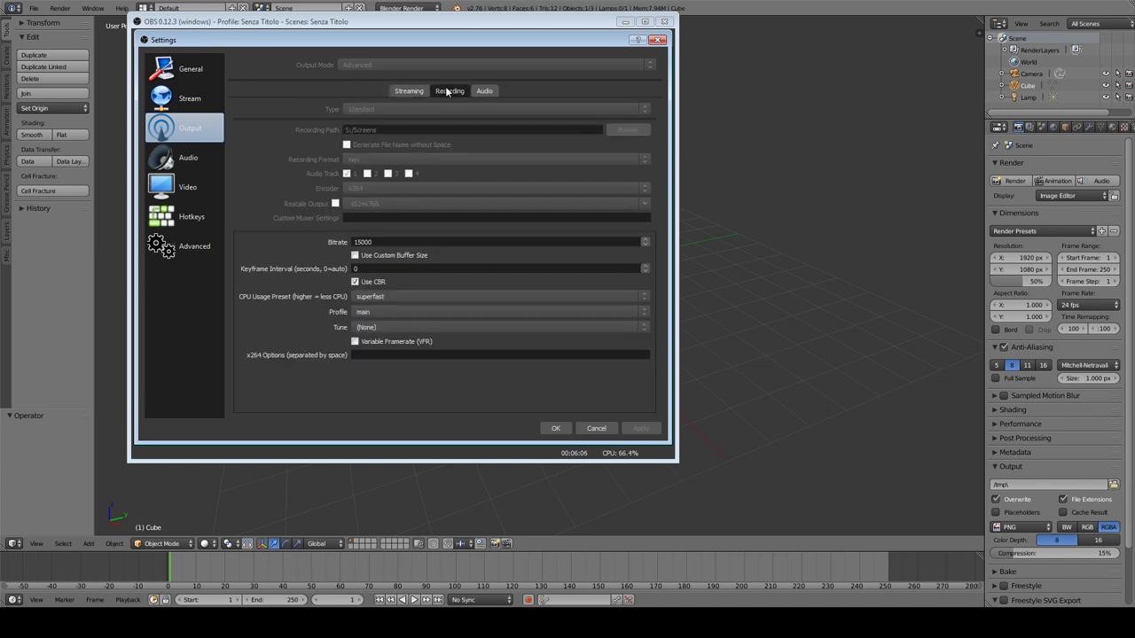
left_click(484, 90)
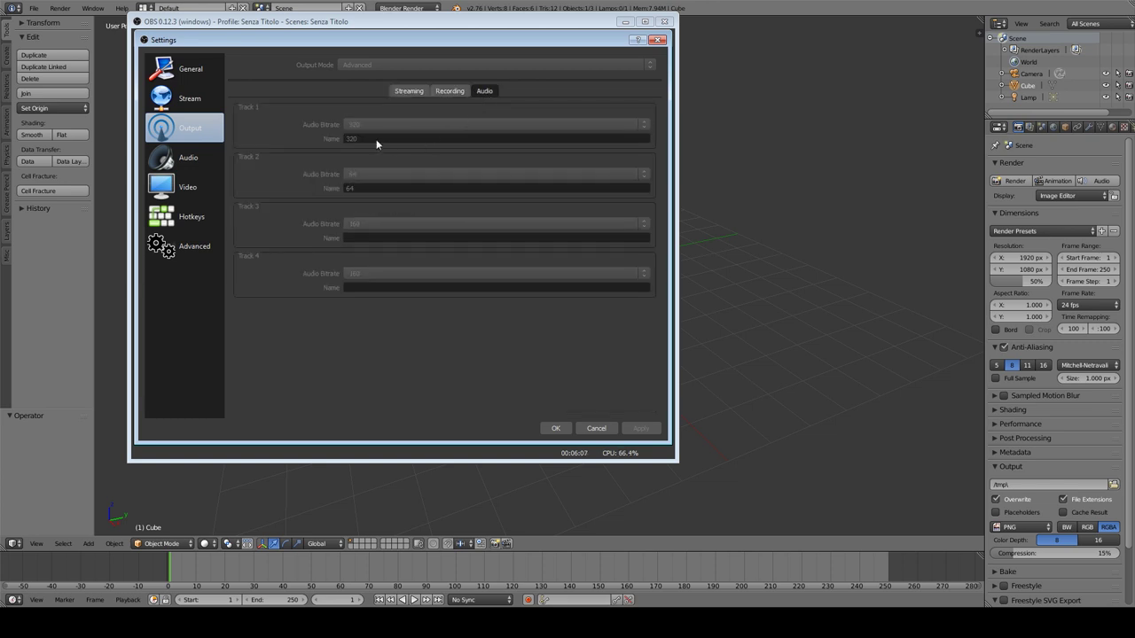
left_click(449, 92)
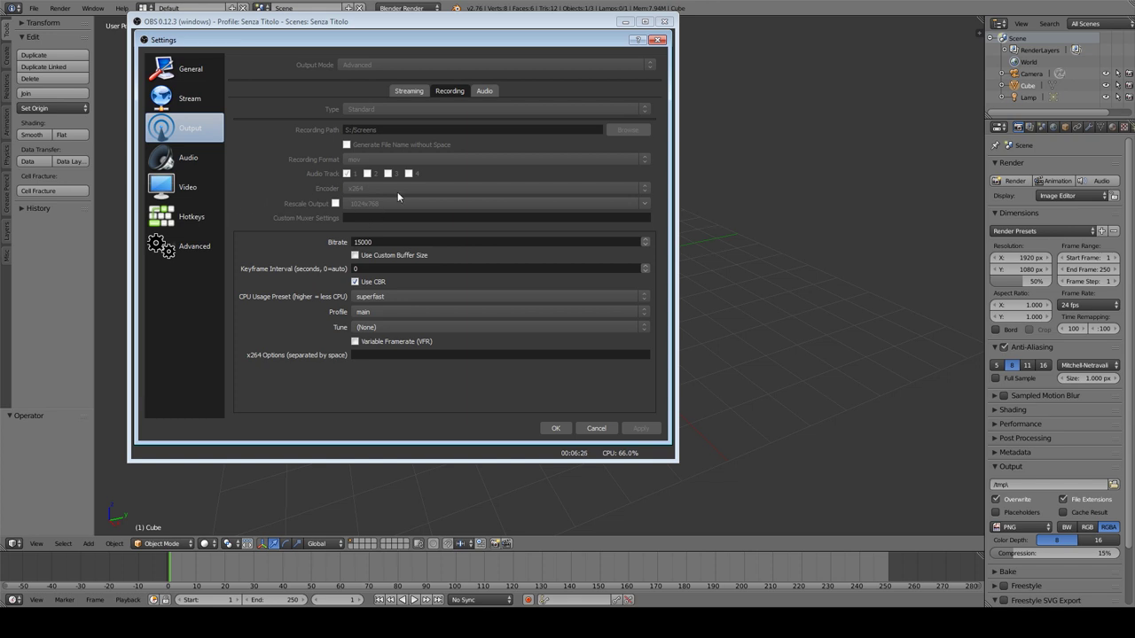
left_click(409, 91)
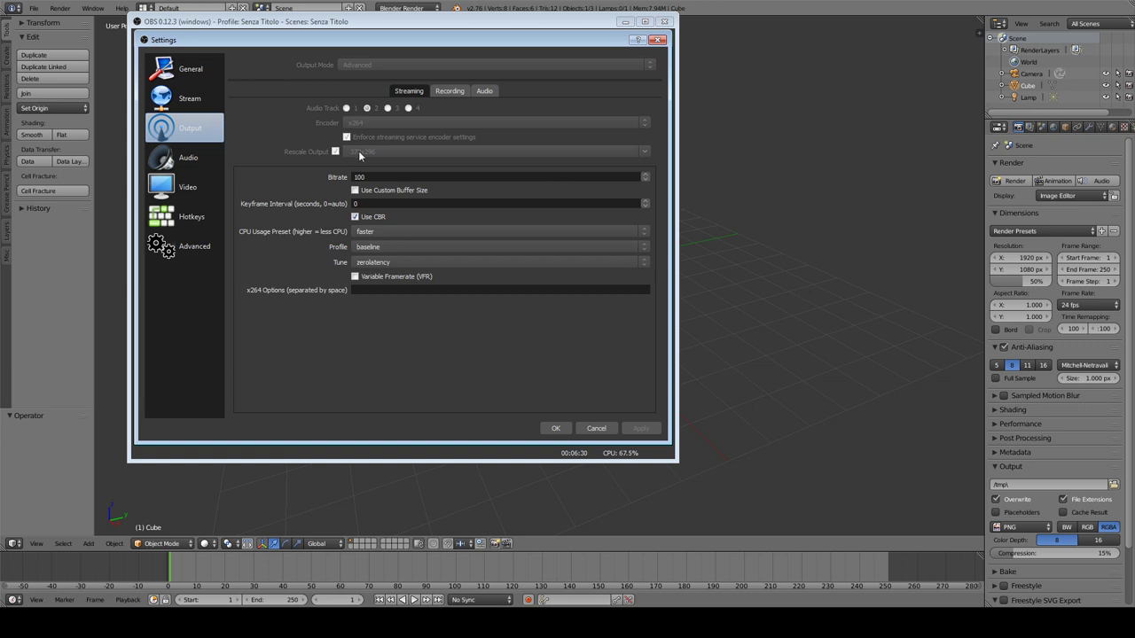
left_click(450, 92)
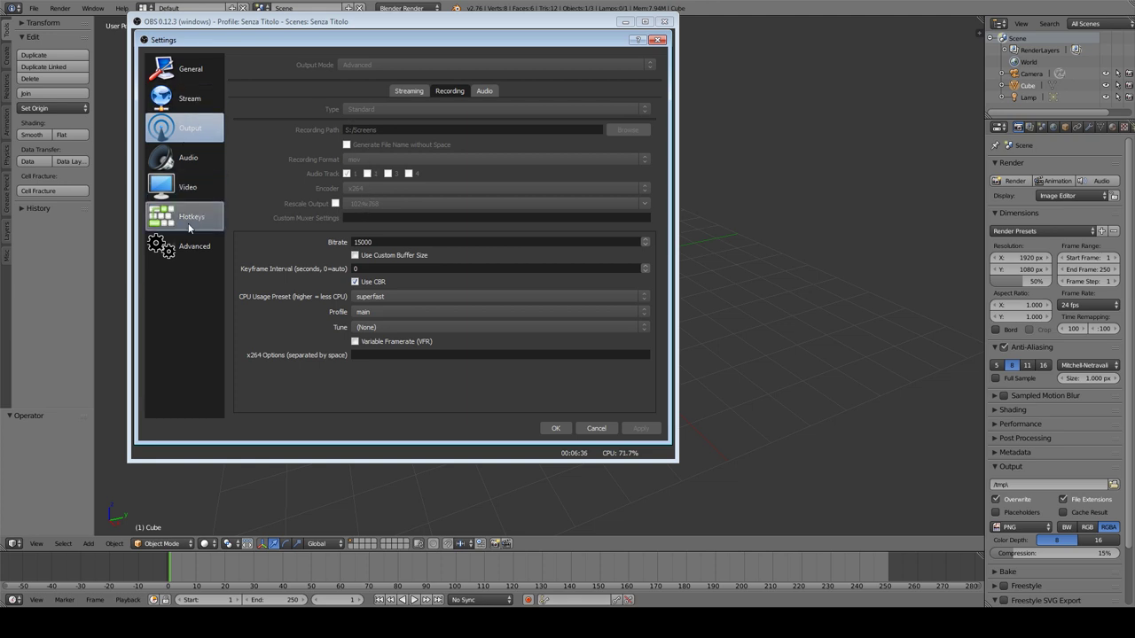
- Review the video, recording output and audio device settings, and close the settings without applying changes
left_click(181, 182)
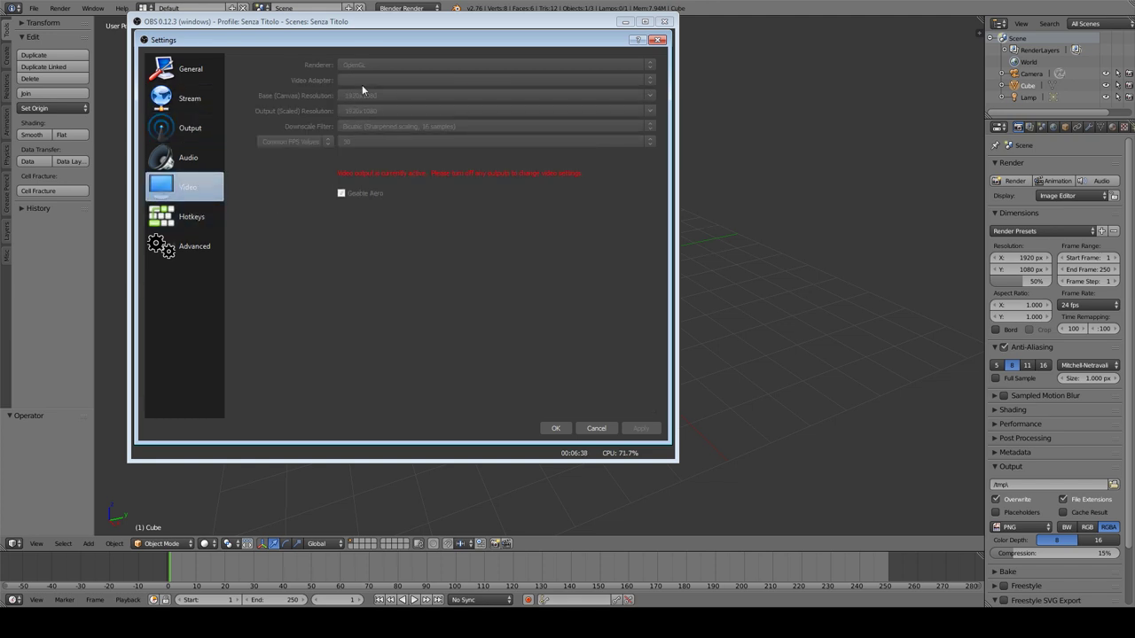
key("Up")
key("Up")
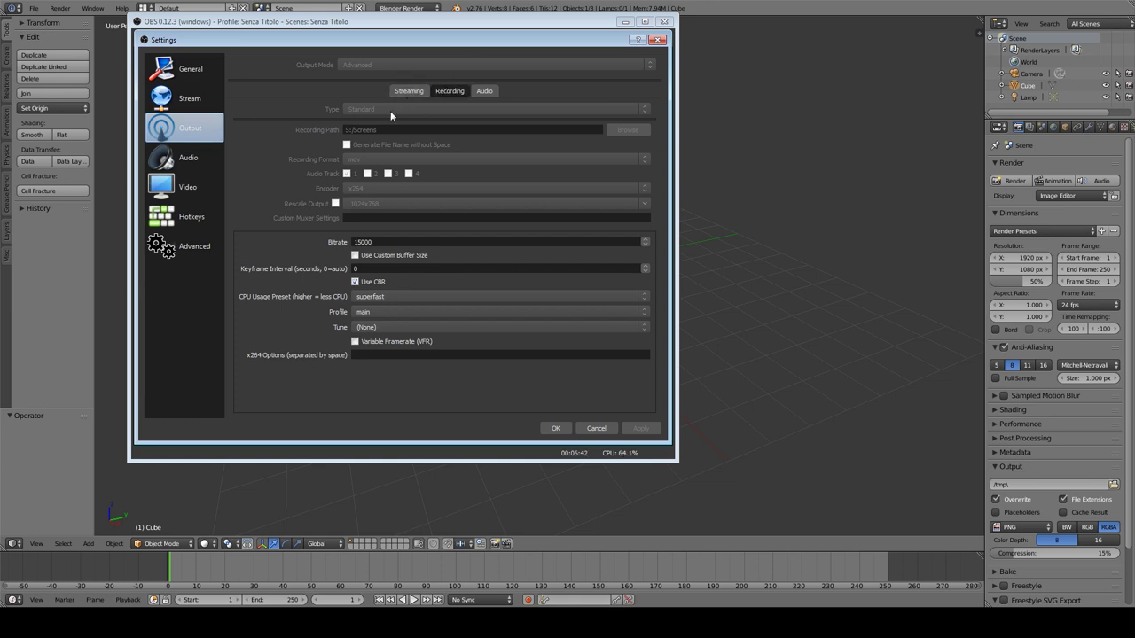
left_click(203, 186)
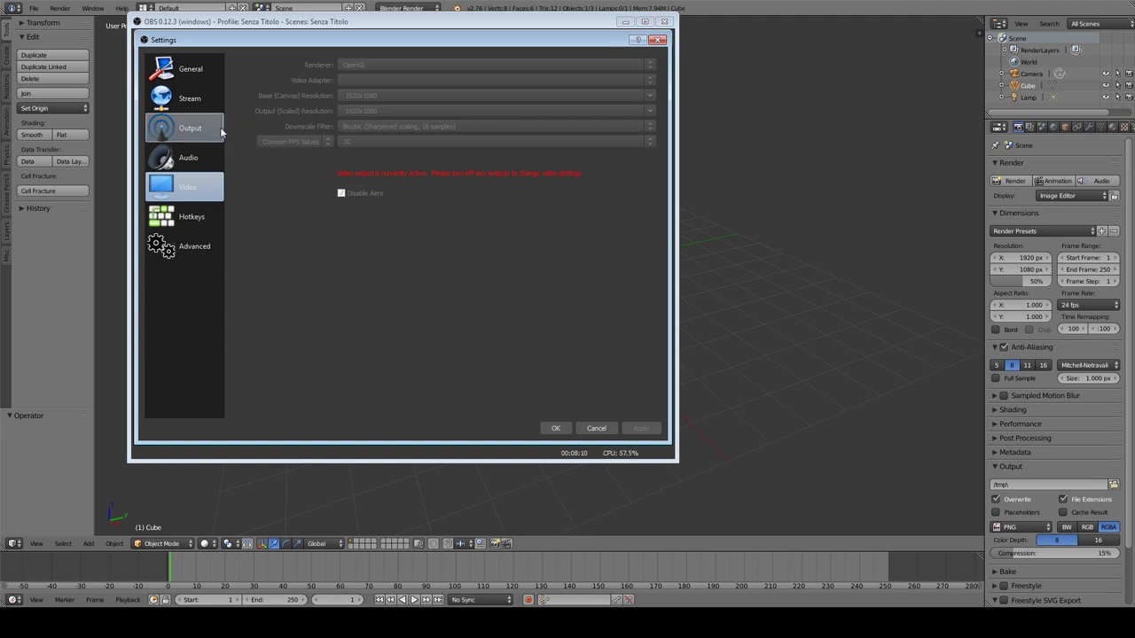
left_click(207, 155)
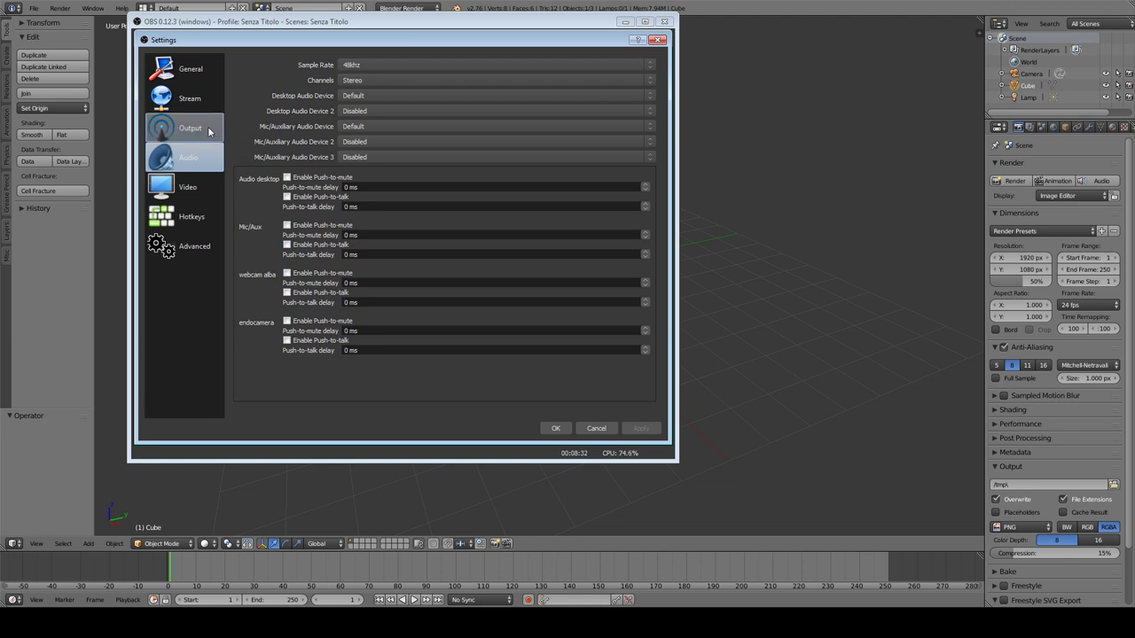
left_click(591, 430)
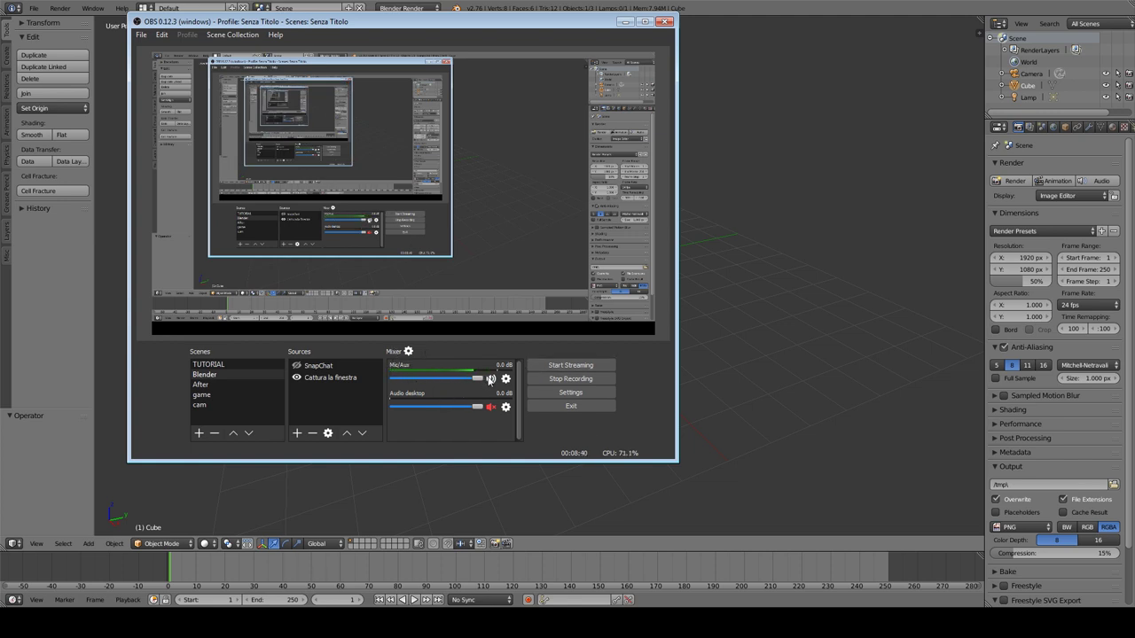
- Try out the mute toggle of the Mic/Aux channel and unmute the Audio desktop channel in the mixer
left_click(491, 379)
left_click(491, 380)
left_click(491, 407)
left_click(491, 380)
left_click(491, 380)
- Check the advanced audio properties of the mixer and mute the Audio desktop channel
left_click(408, 351)
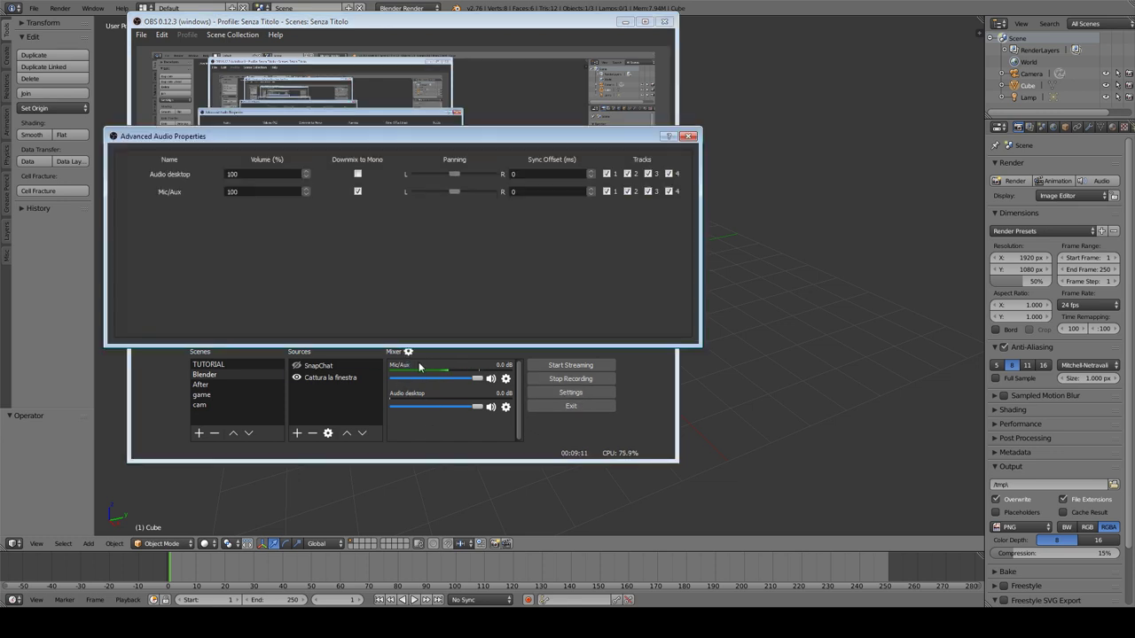
left_click(687, 135)
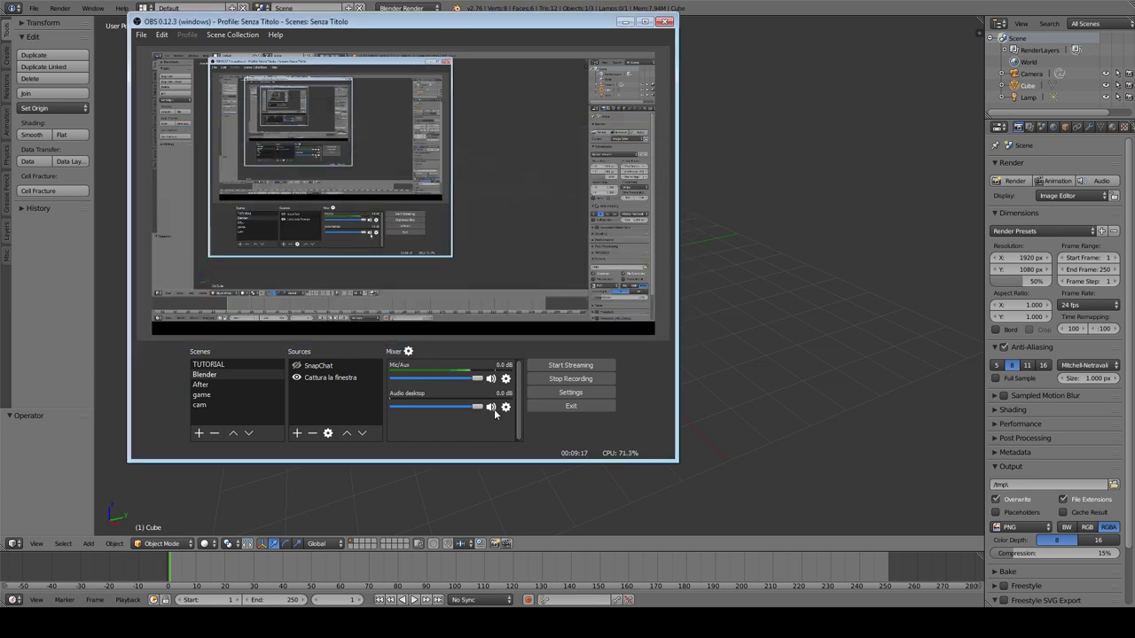
left_click(491, 407)
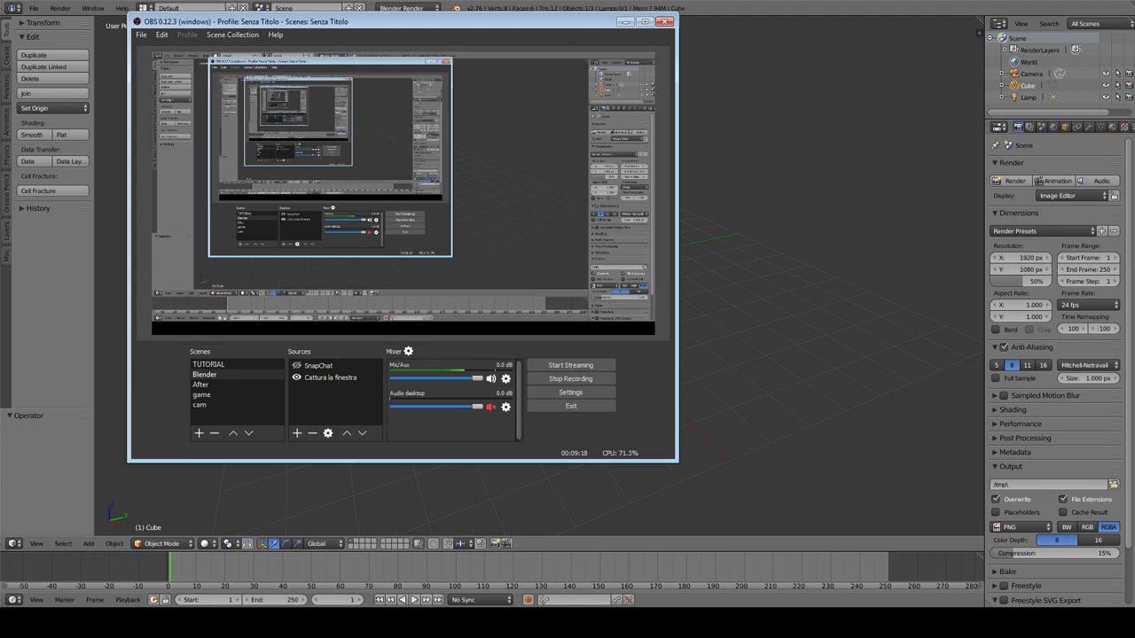
left_click(490, 407)
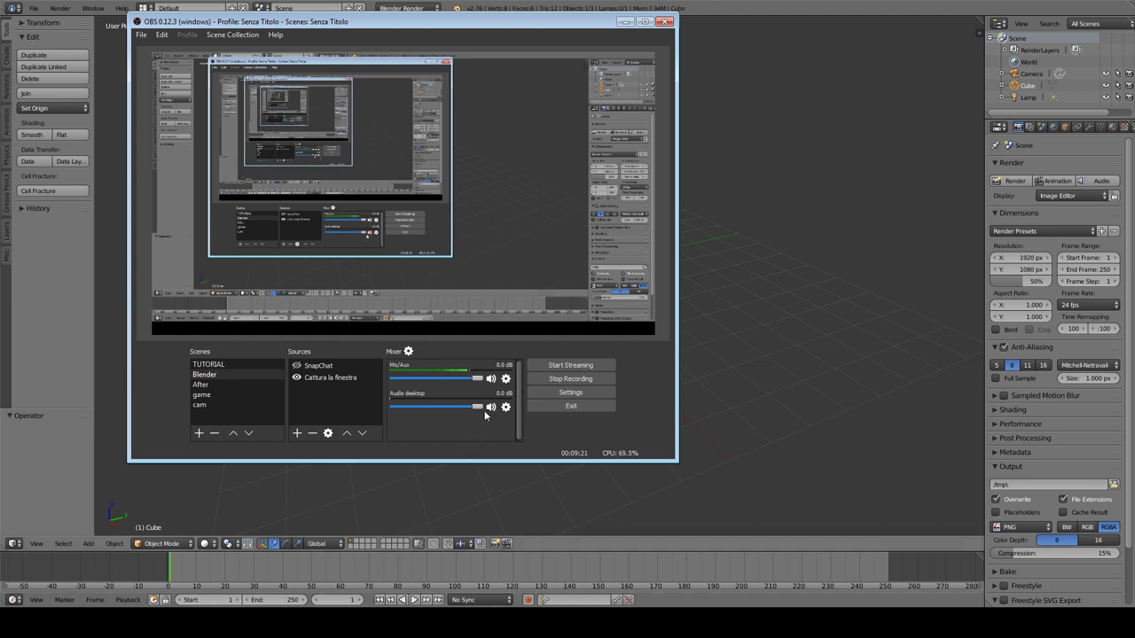
left_click(491, 407)
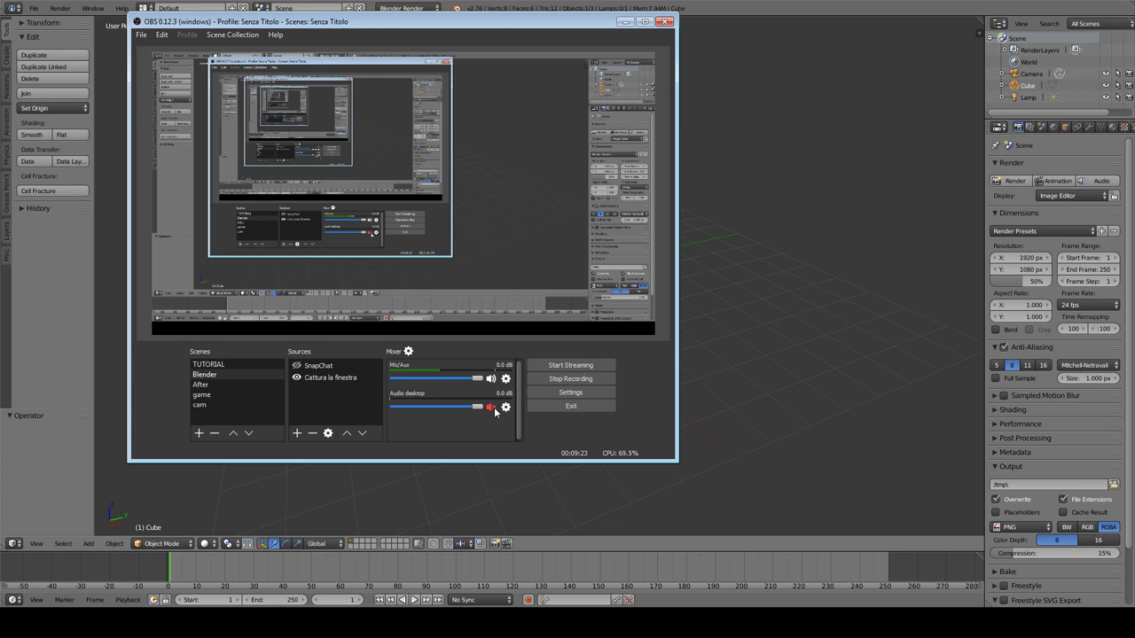
- Set the recording bitrate to 15000 in the output settings
left_click(566, 395)
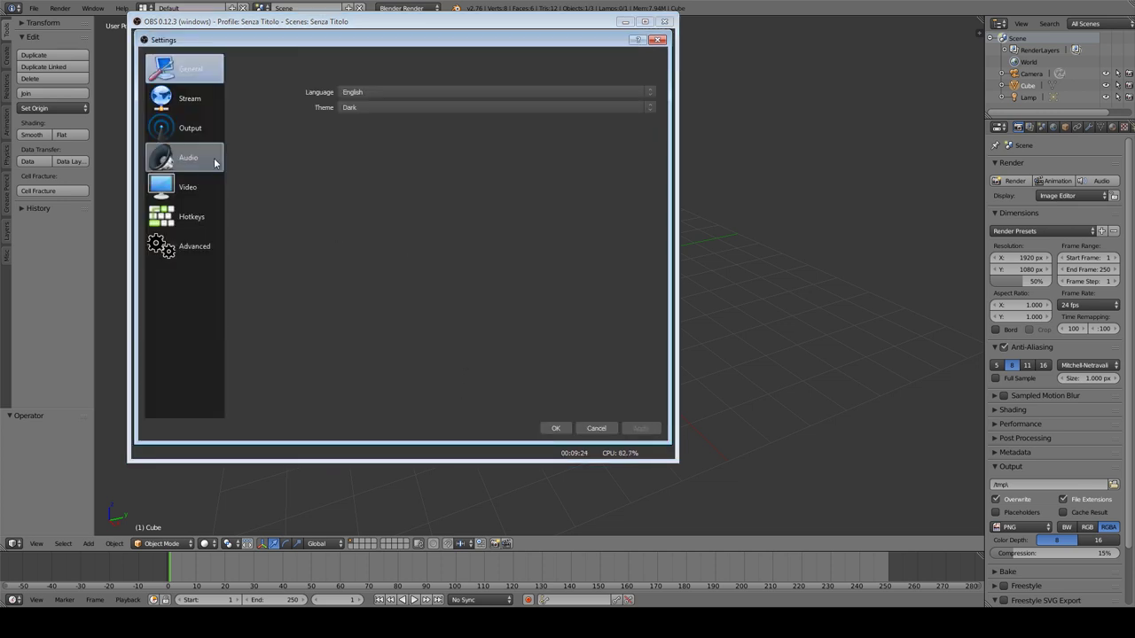
left_click(195, 128)
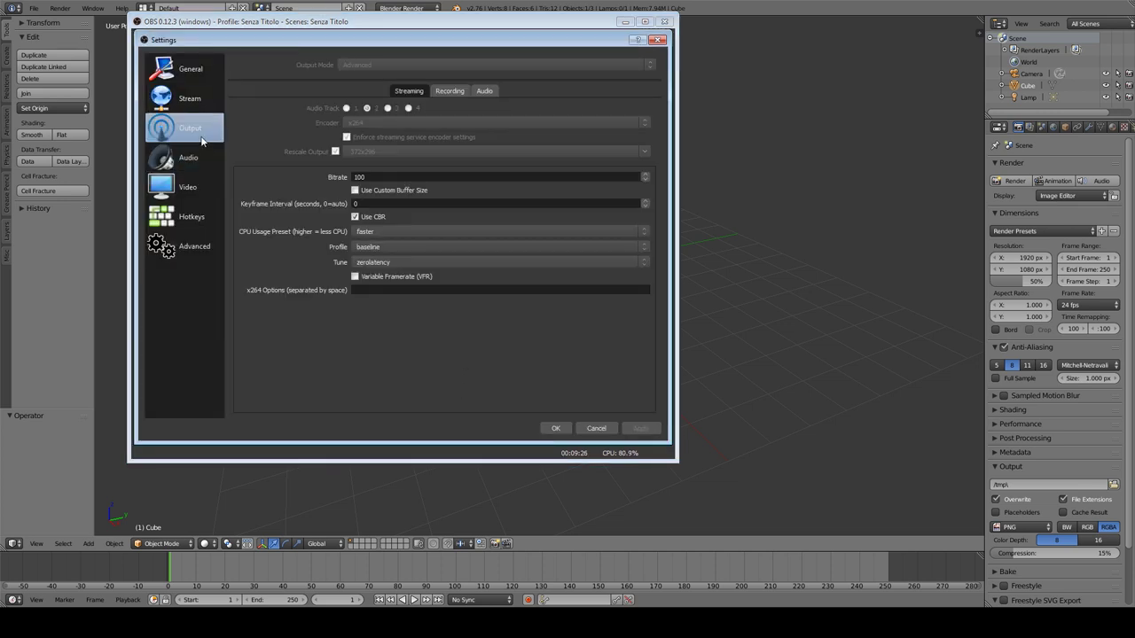
left_click(448, 91)
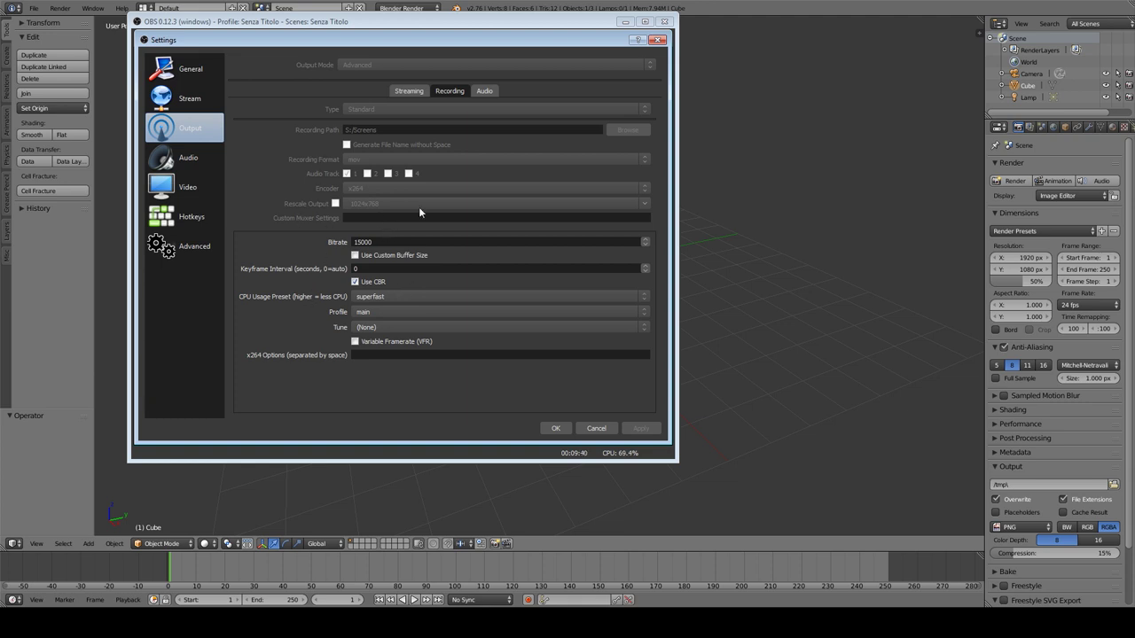
left_click(412, 245)
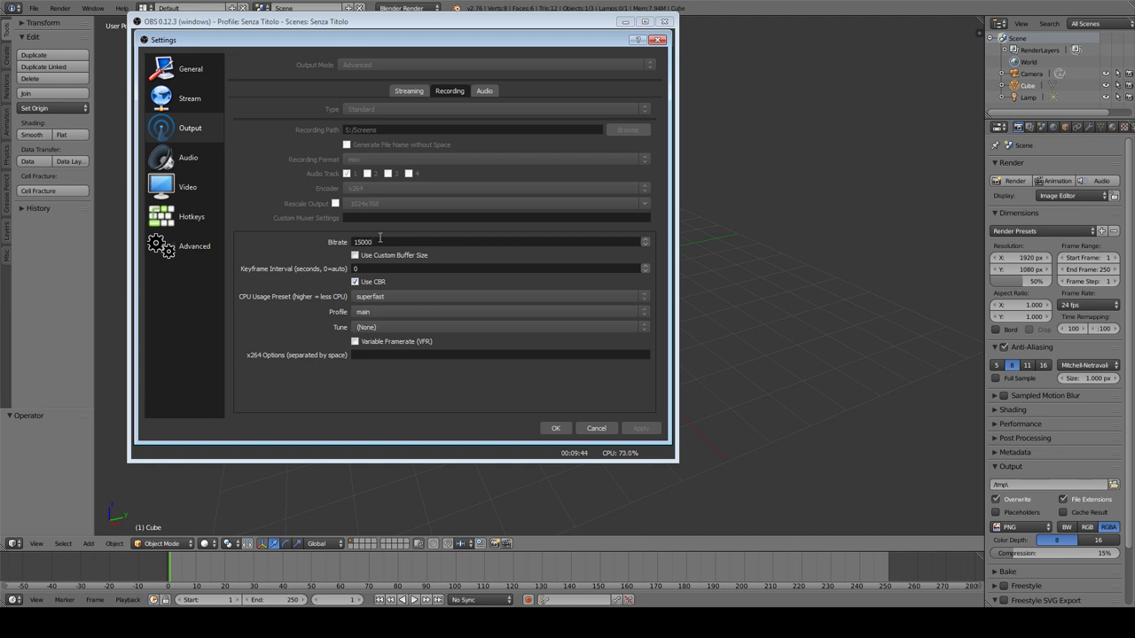
double_click(379, 240)
left_click(401, 242)
double_click(385, 241)
left_click(385, 241)
double_click(385, 241)
type("00")
key("BackSpace")
key("BackSpace")
key("BackSpace")
key("BackSpace")
key("BackSpace")
type("15000")
- Re-enter 15000 as the bitrate in the recording output settings
double_click(374, 242)
left_click(358, 241)
left_click_drag(377, 241, 293, 242)
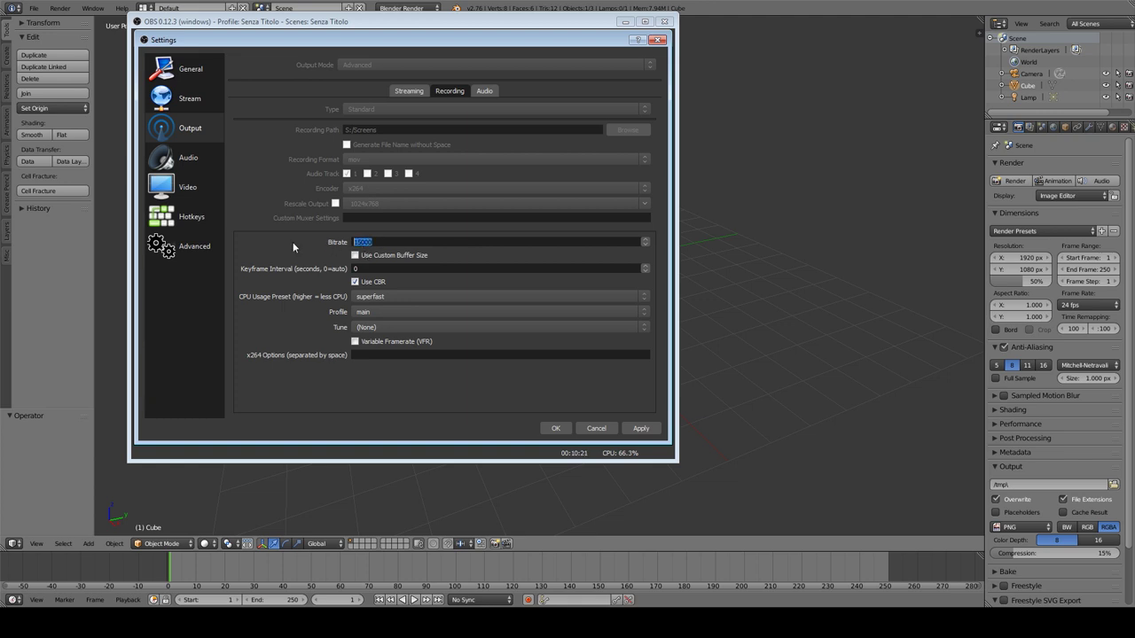
left_click(384, 241)
left_click(355, 242)
key("ctrl+a")
type("15000")
left_click_drag(375, 242, 236, 231)
key("BackSpace")
key("BackSpace")
key("BackSpace")
type("15000")
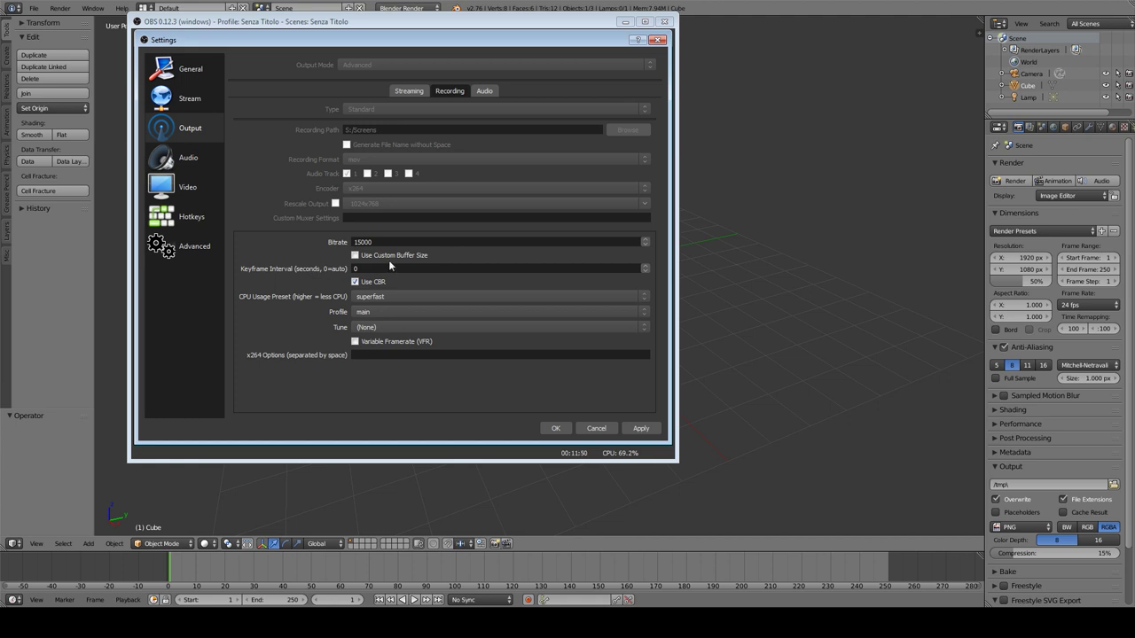
- Try out the custom buffer size option for the recording, inspect its buffer size value, and turn the option off again
left_click(355, 255)
double_click(363, 268)
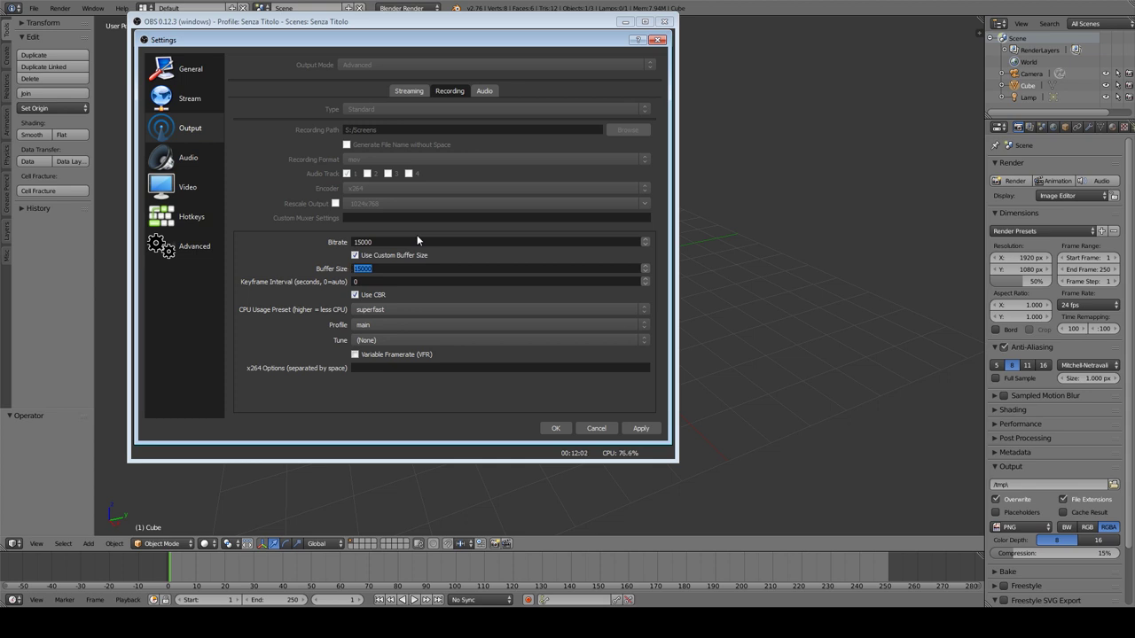
left_click(407, 269)
left_click_drag(407, 268, 321, 269)
left_click(368, 273)
left_click(393, 255)
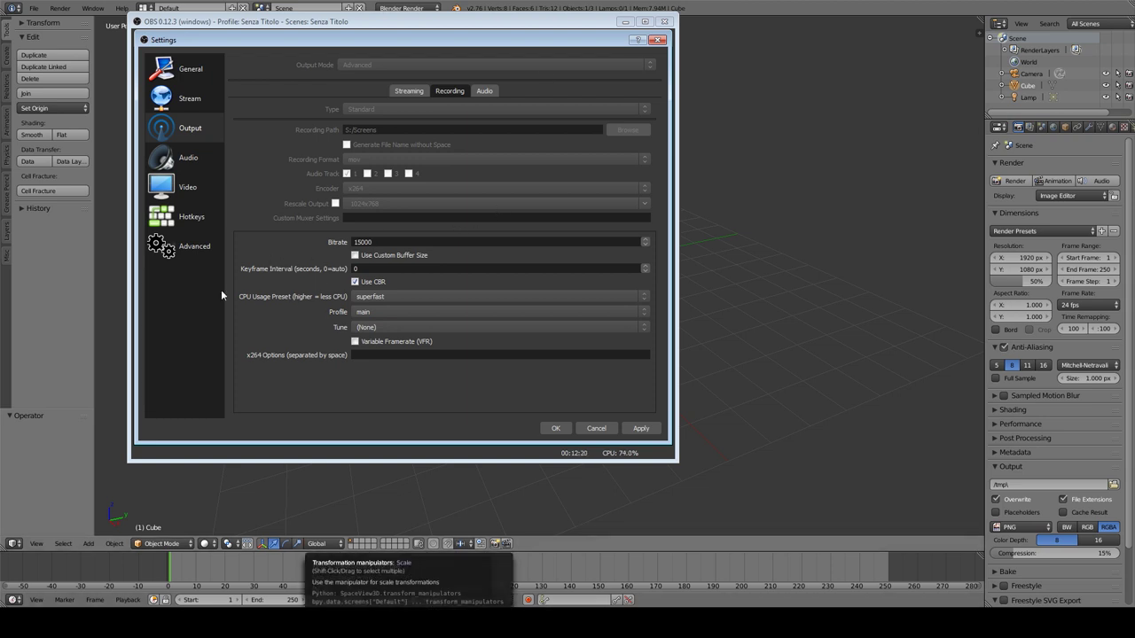
- Look through the available CPU usage presets, from ultrafast to placebo, without choosing a different one
left_click(375, 298)
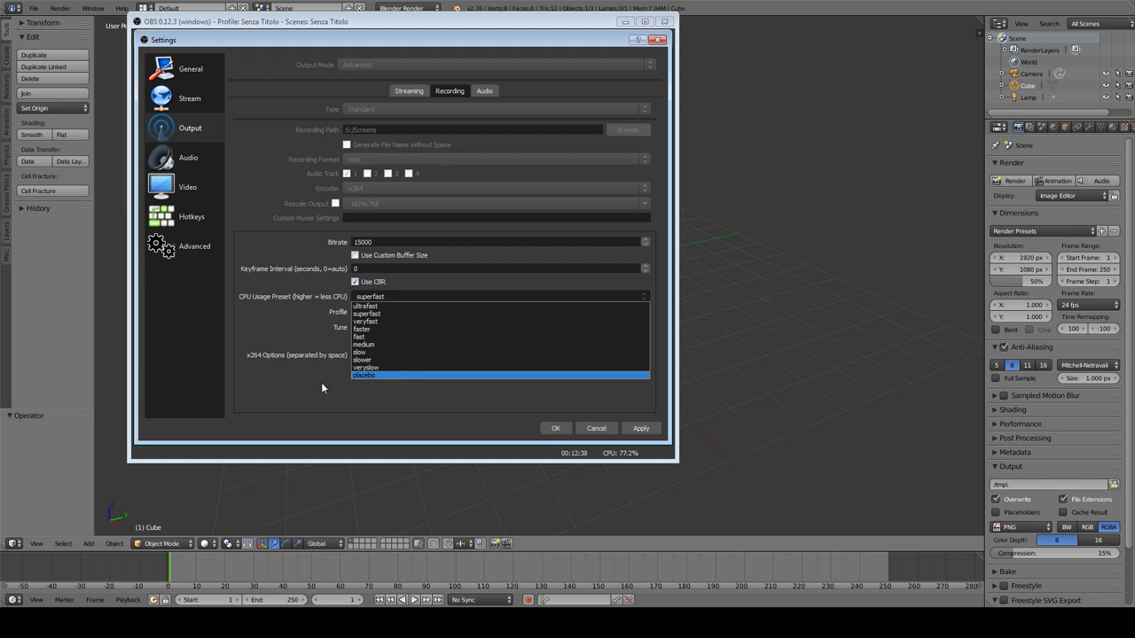
left_click(296, 315)
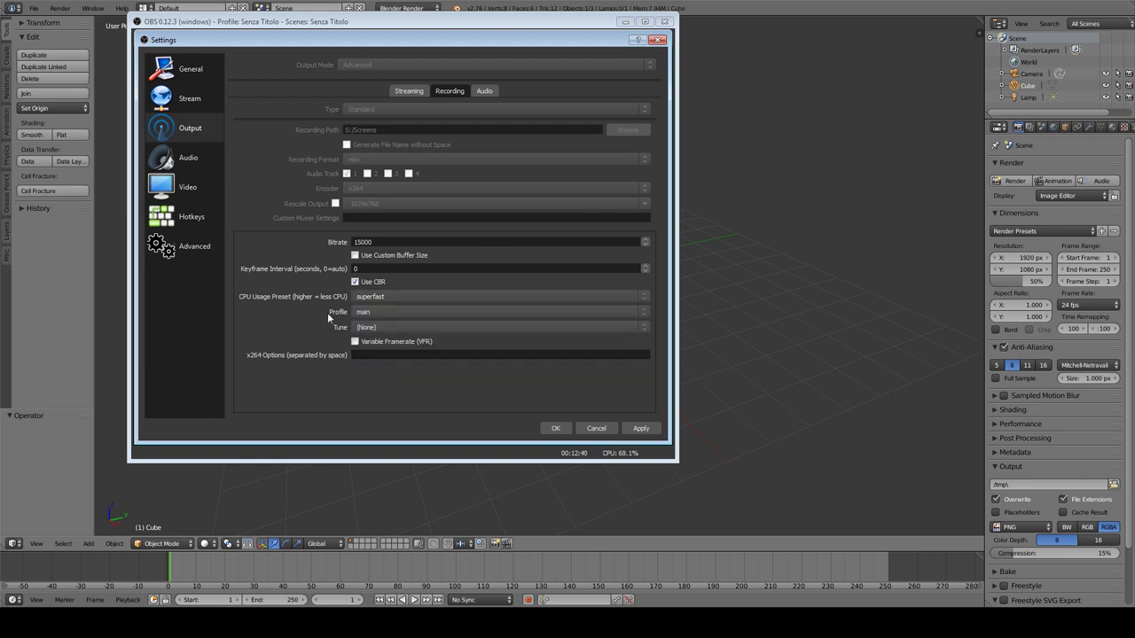
left_click(368, 297)
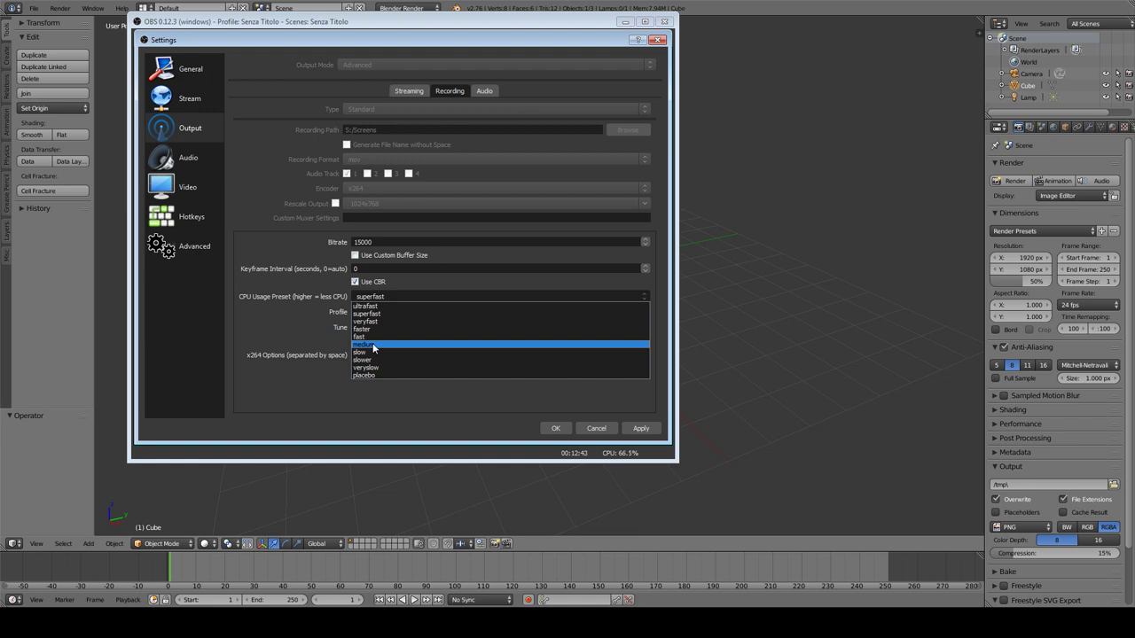
left_click(279, 237)
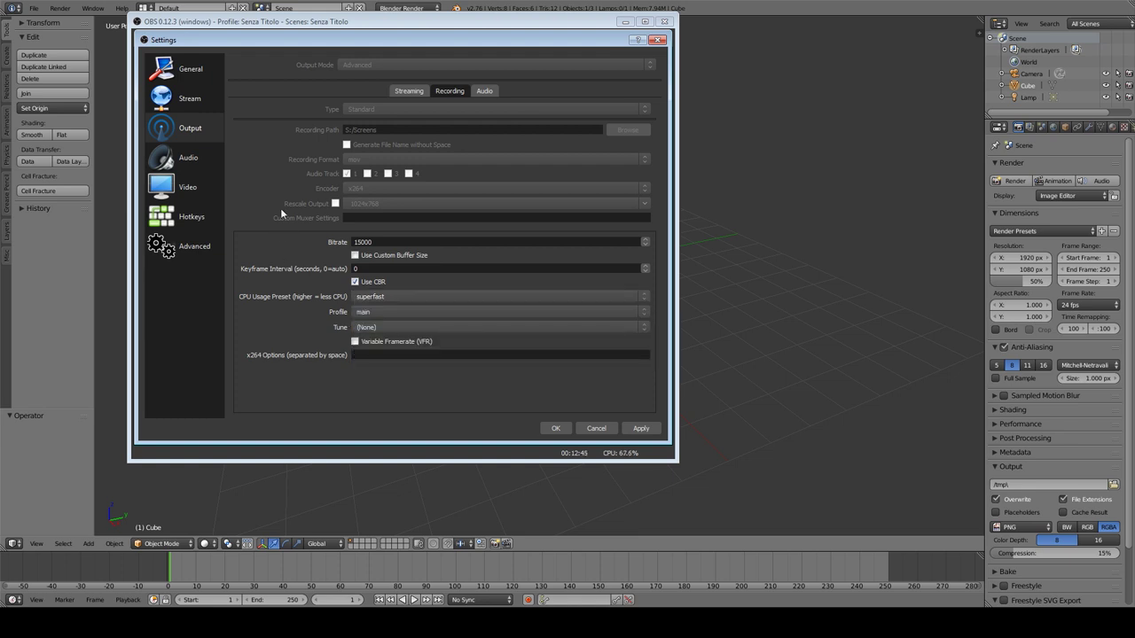
- Review the encoder profile options, including baseline, main and high, without choosing a different one
left_click(389, 311)
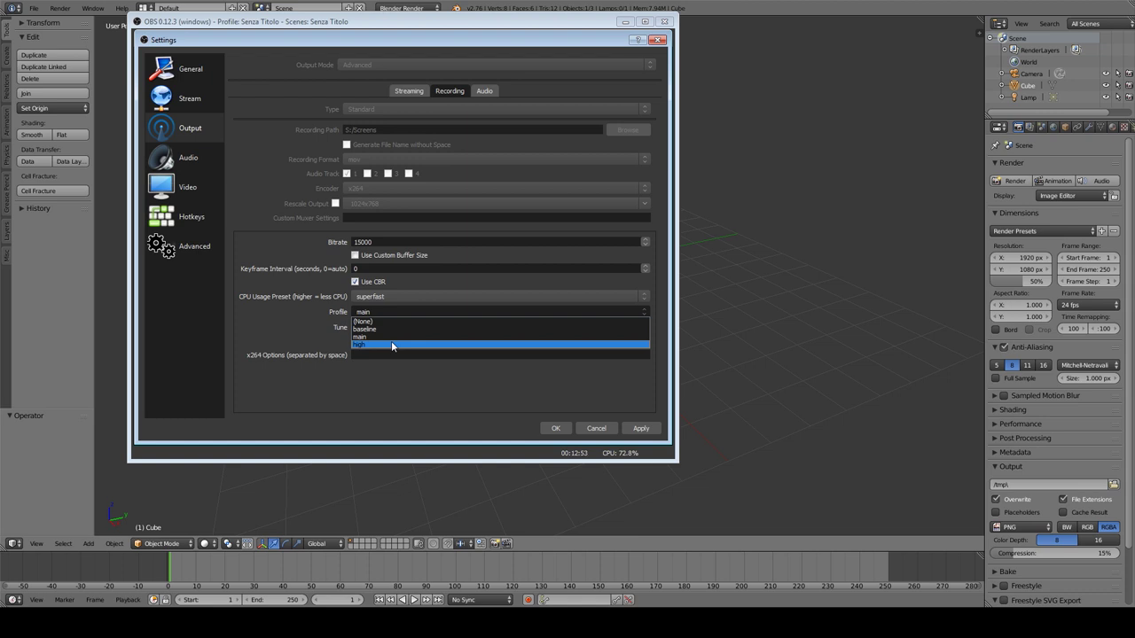
left_click(252, 234)
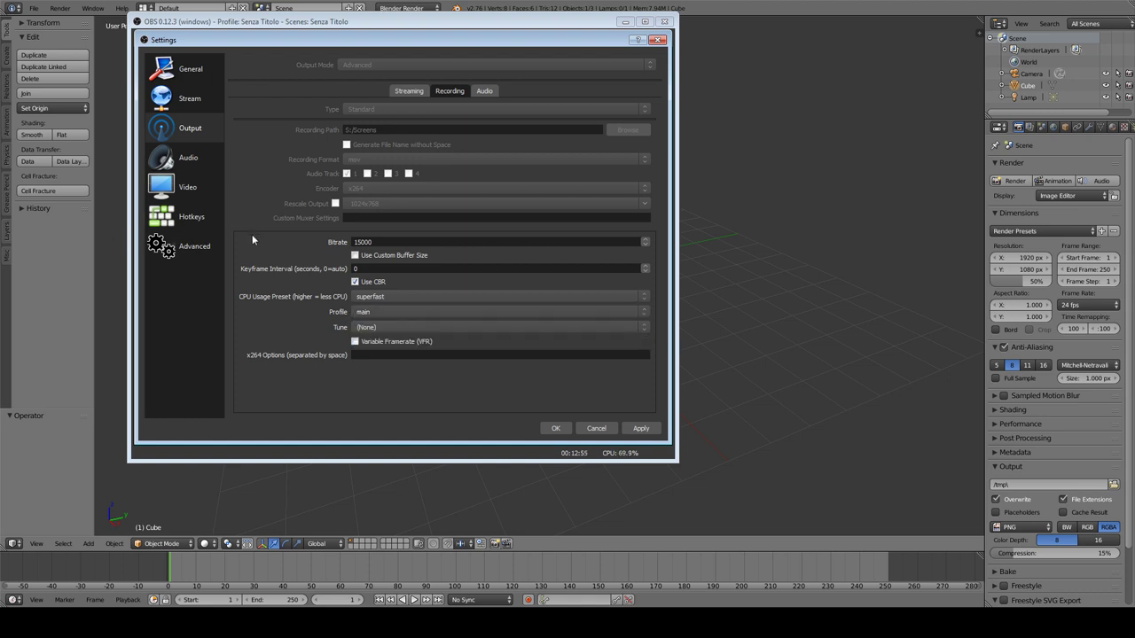
left_click(369, 312)
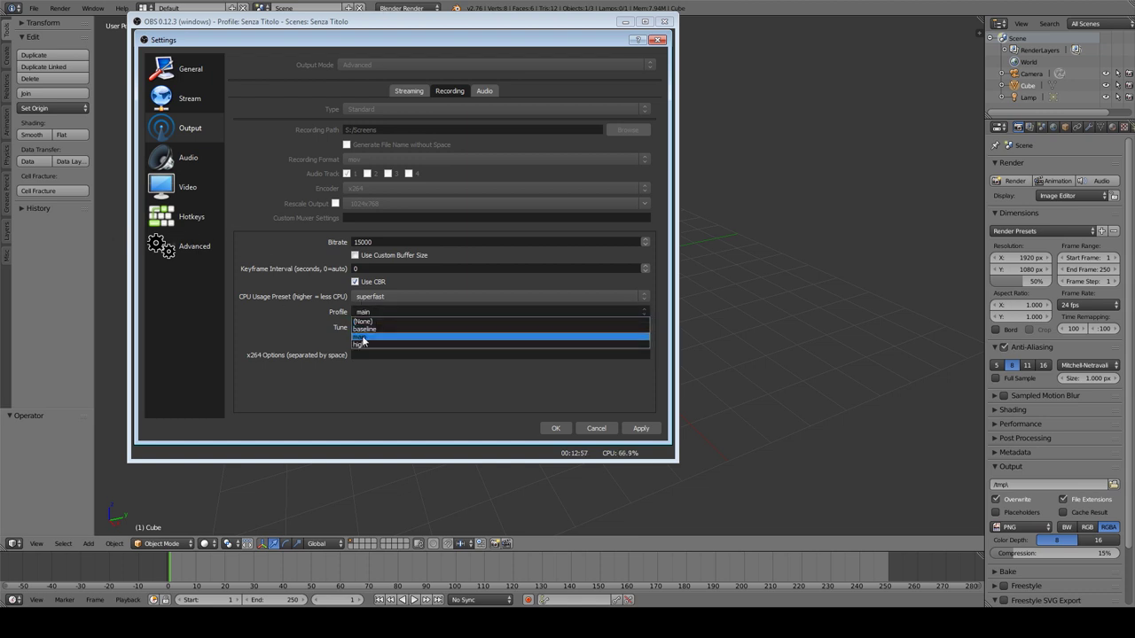
left_click(291, 229)
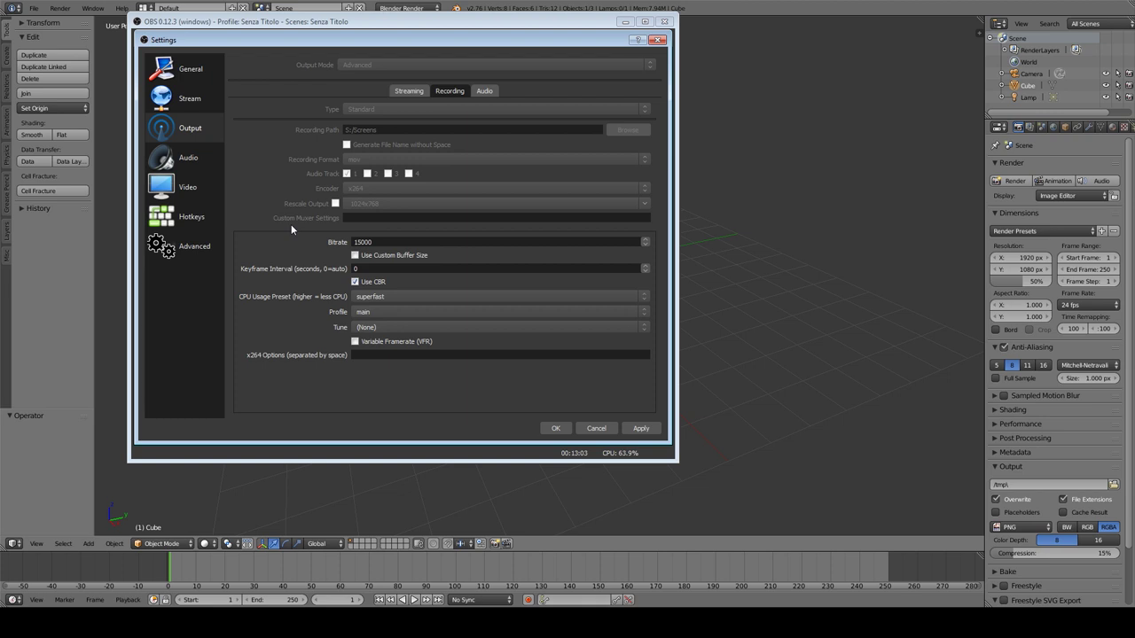
left_click(376, 313)
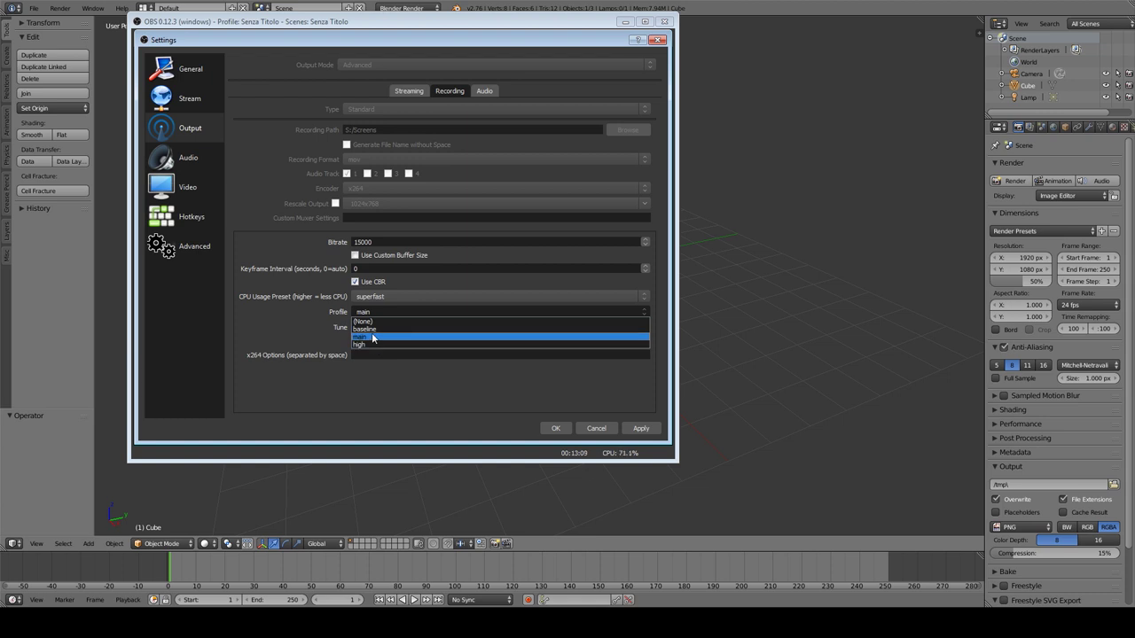
left_click(253, 204)
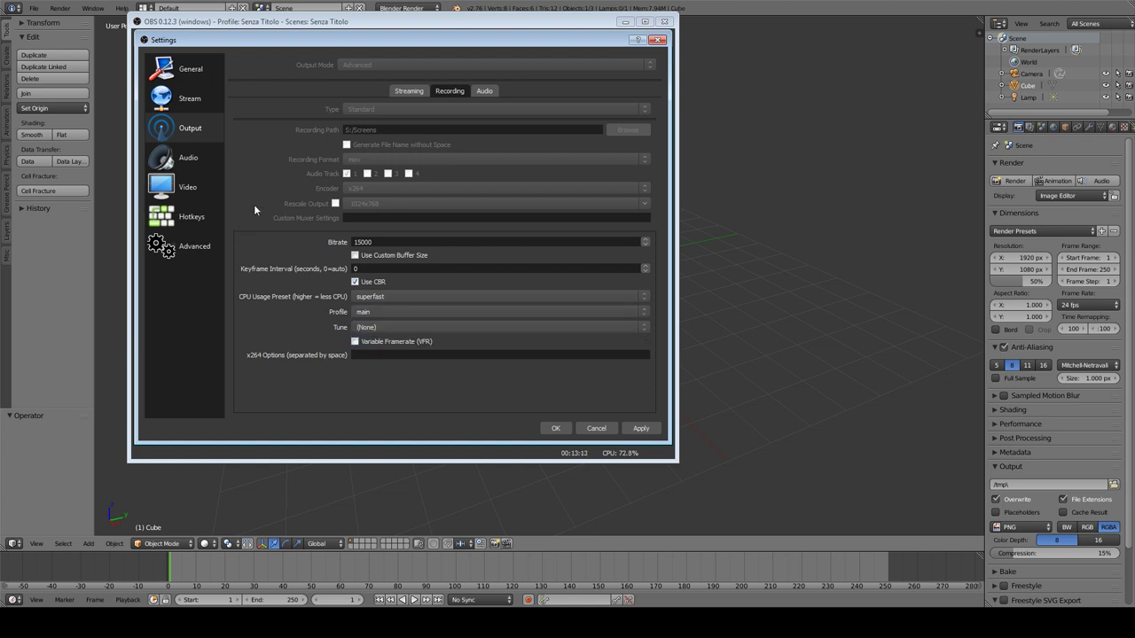
- Review the encoder tune options, keep (None), and inspect the variable framerate and bitrate settings
left_click(420, 327)
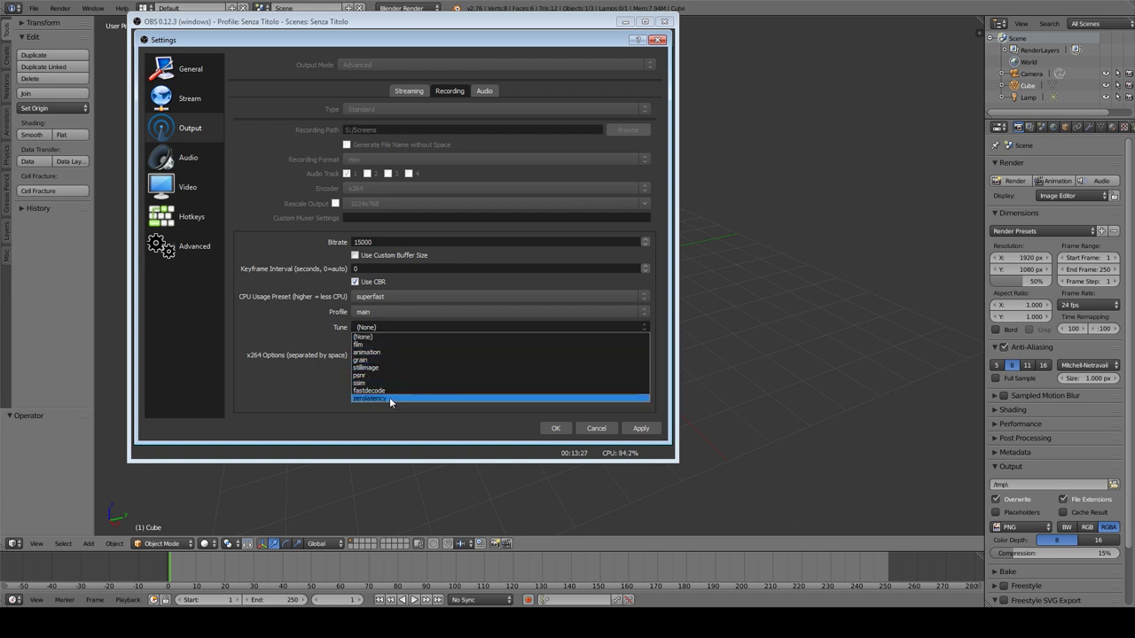
left_click(399, 336)
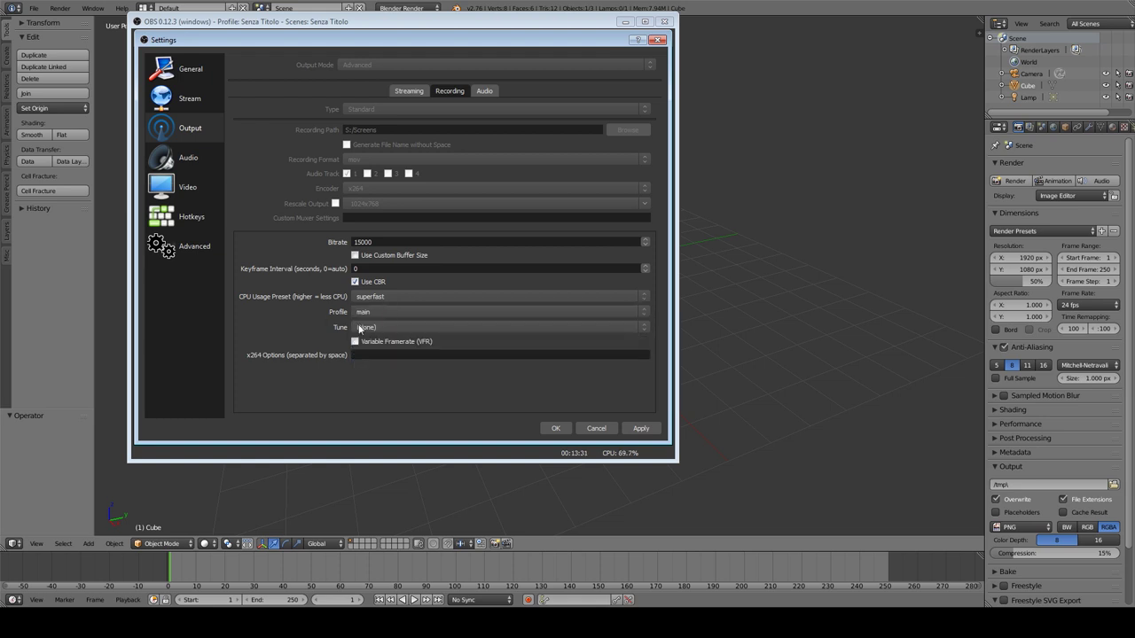
left_click(355, 342)
double_click(364, 241)
left_click(372, 241)
- Compare the CPU usage presets again, keep superfast, and close the settings without applying changes
left_click(384, 297)
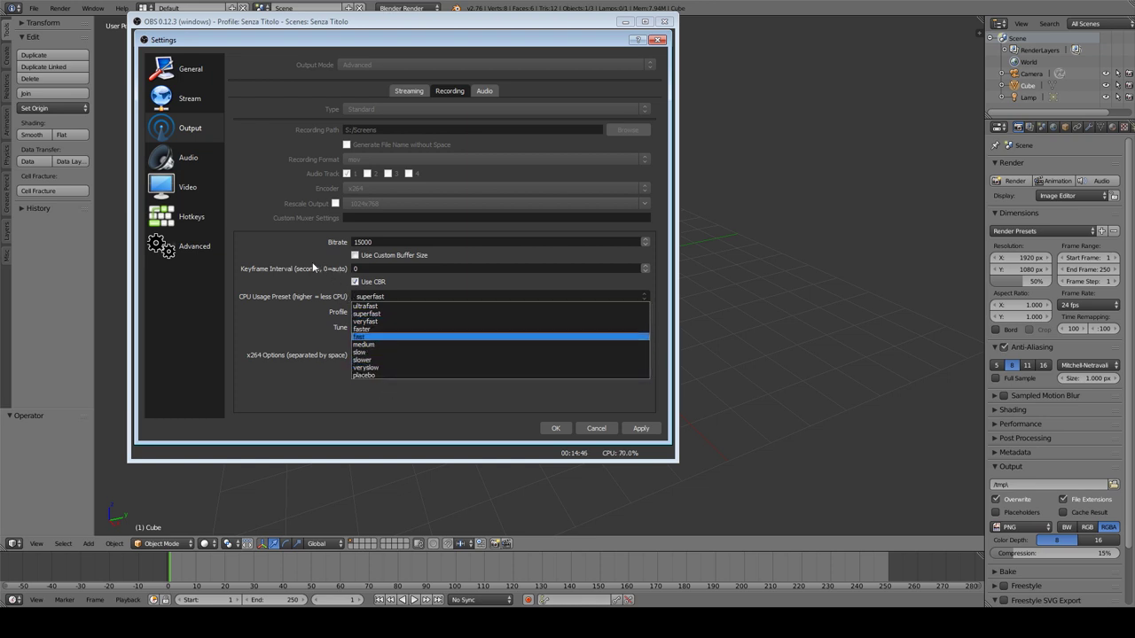
key("Escape")
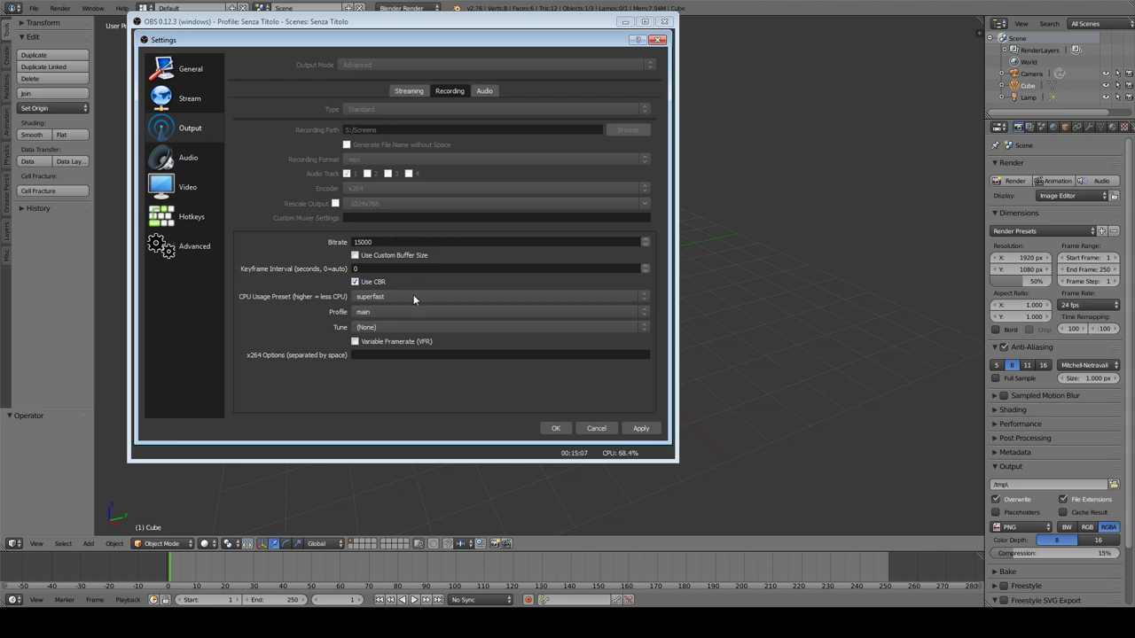
left_click(365, 300)
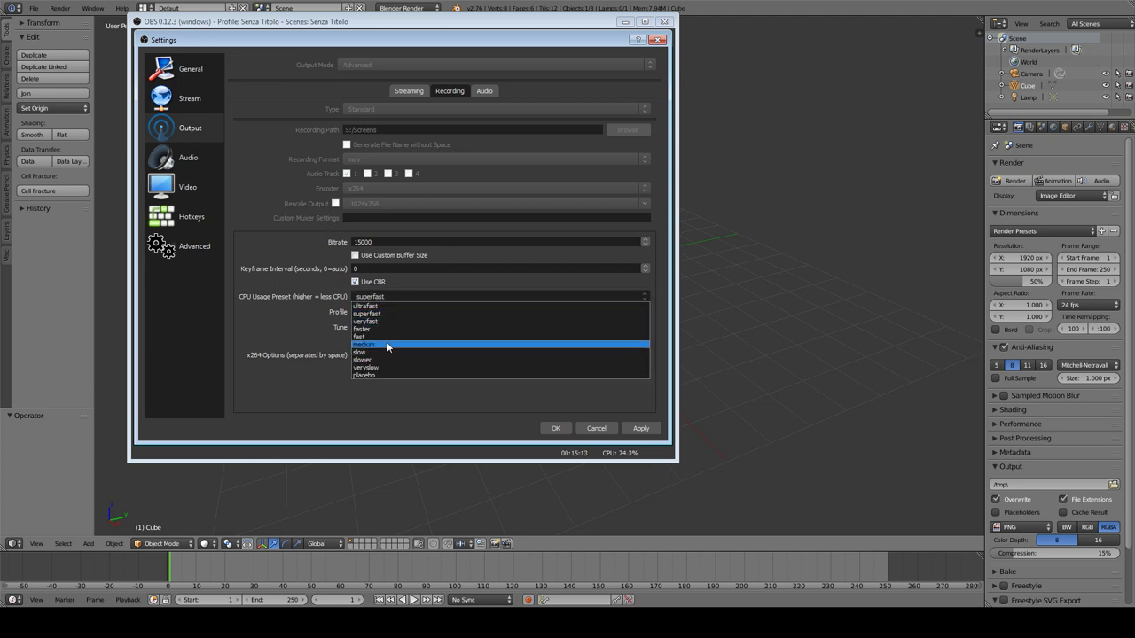
left_click(295, 225)
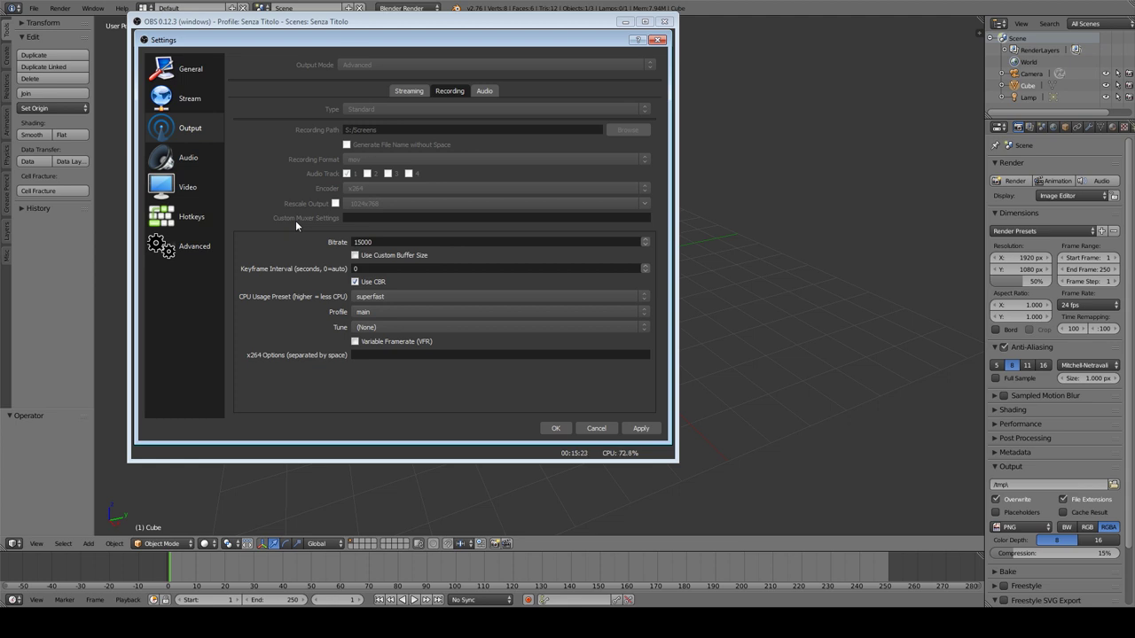
left_click(382, 299)
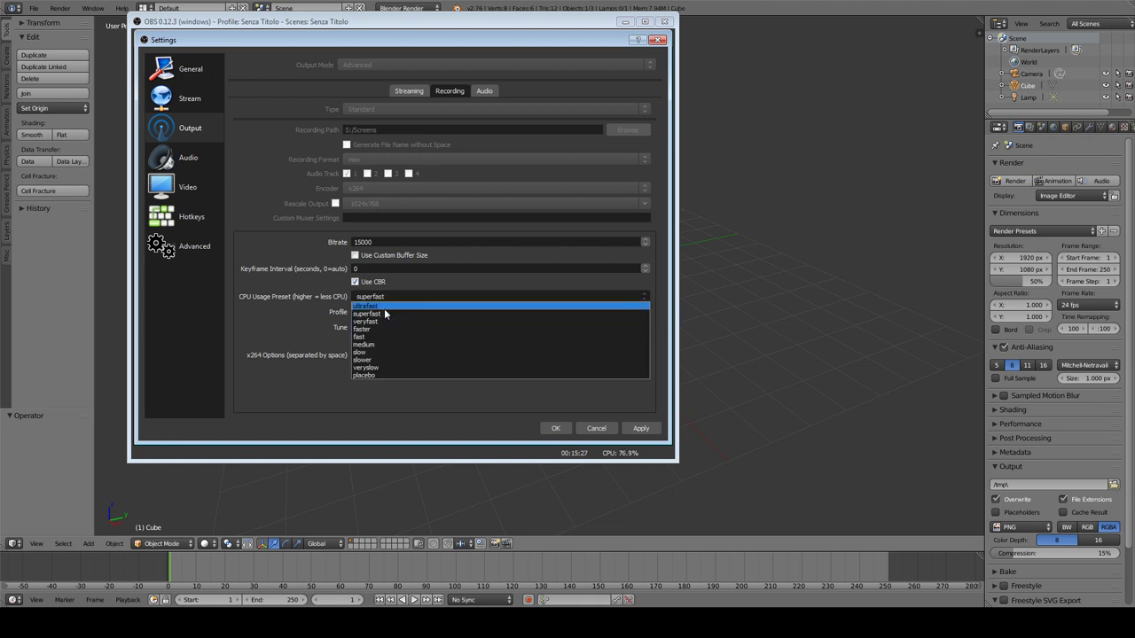
left_click(373, 312)
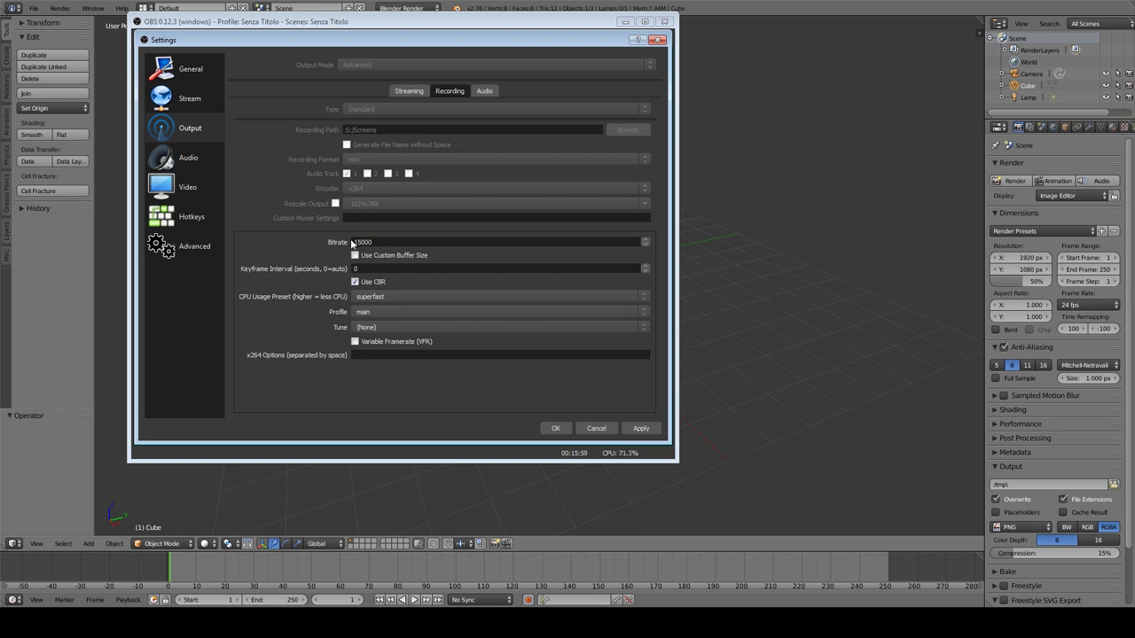
left_click(604, 426)
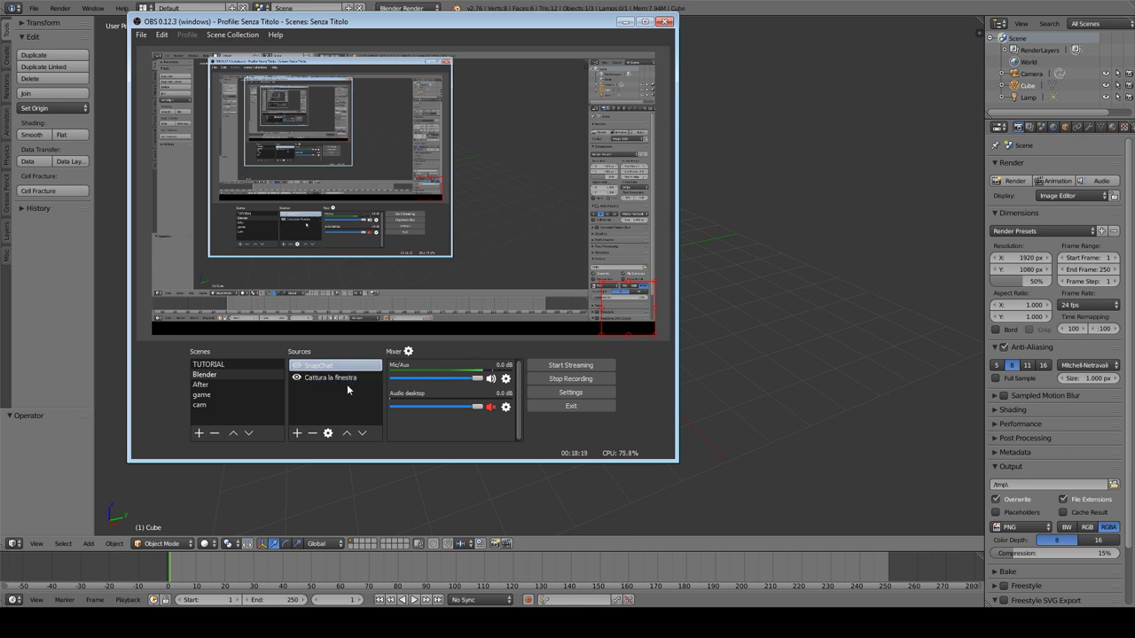
- Make the SnapChat source visible in the Blender scene
left_click(361, 378)
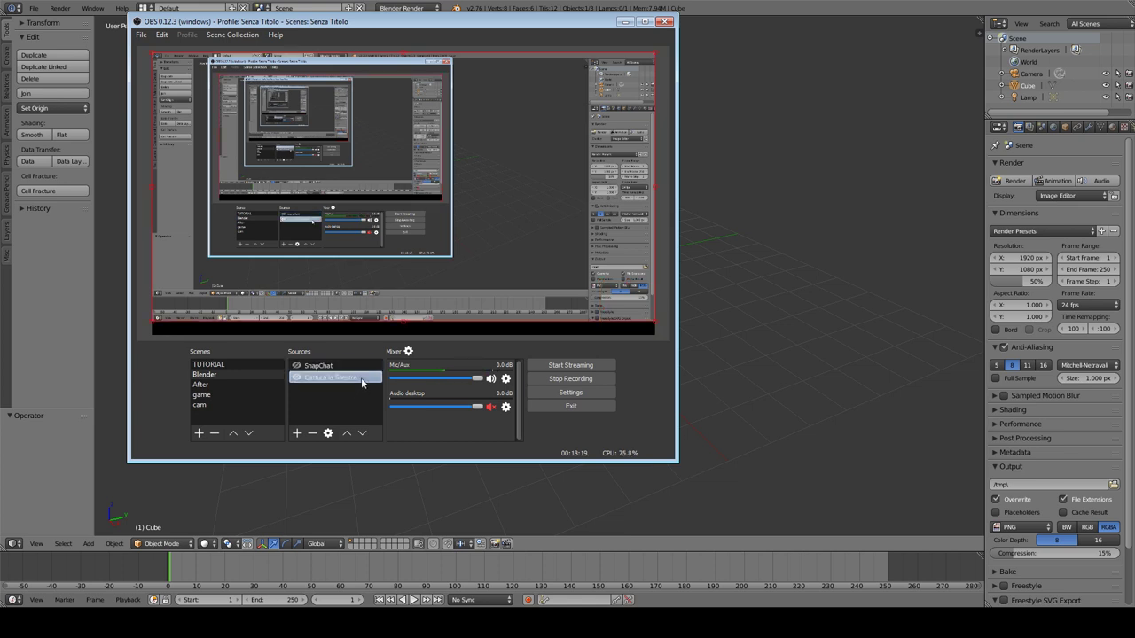
left_click(297, 366)
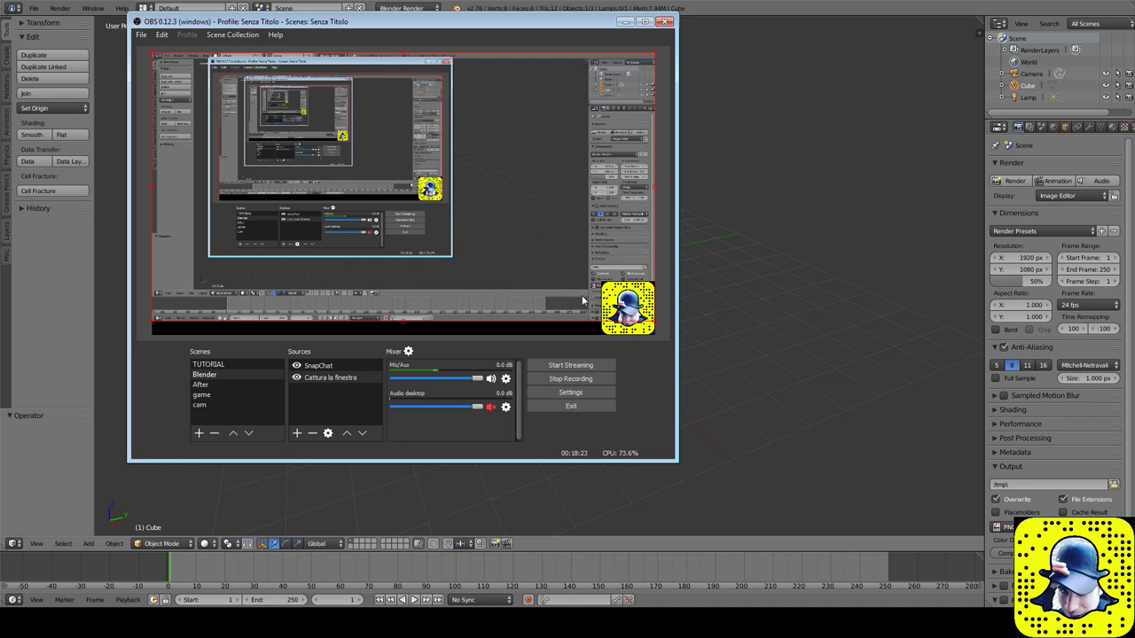
- Try out the source order by moving SnapChat below Cattura la finestra and back above it, and clear the selection
left_click(339, 371)
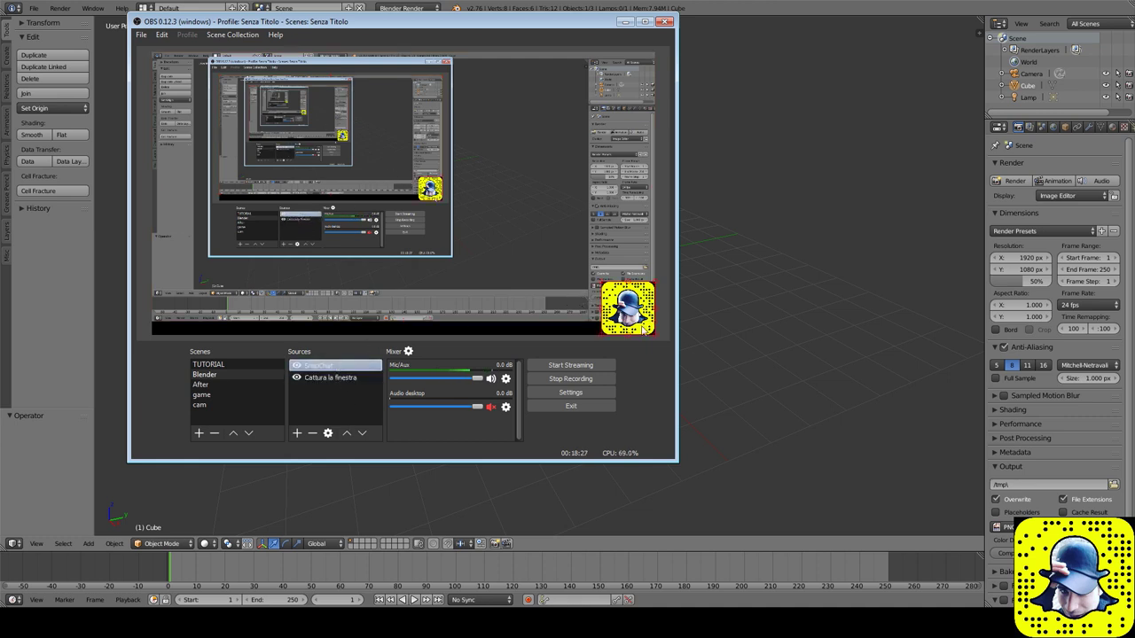
left_click(361, 432)
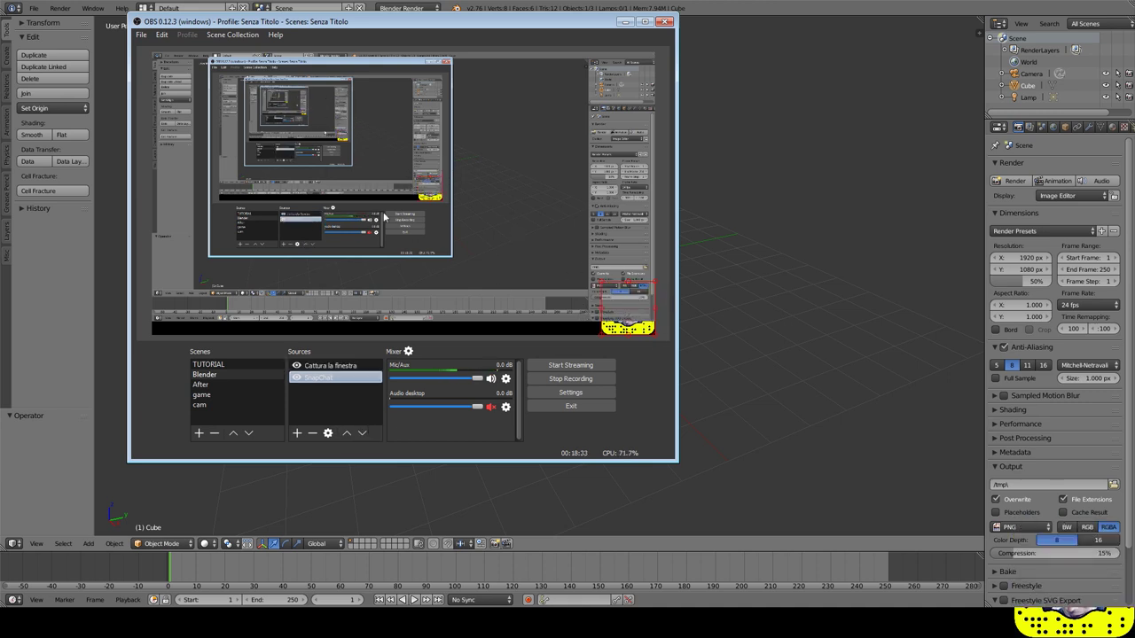
left_click(347, 433)
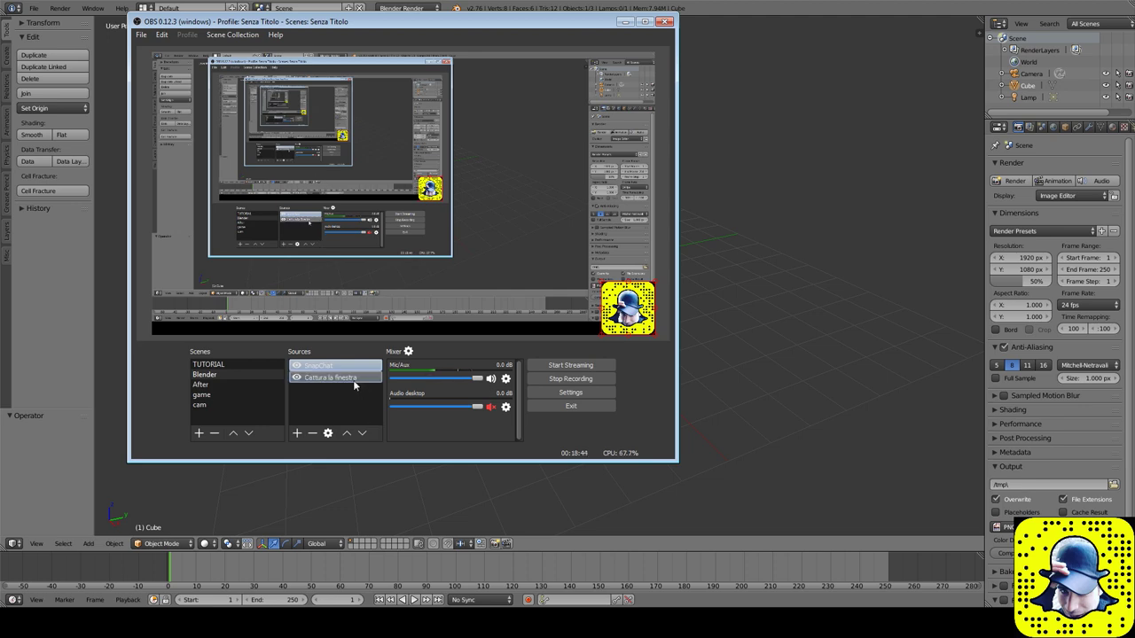
left_click(335, 402)
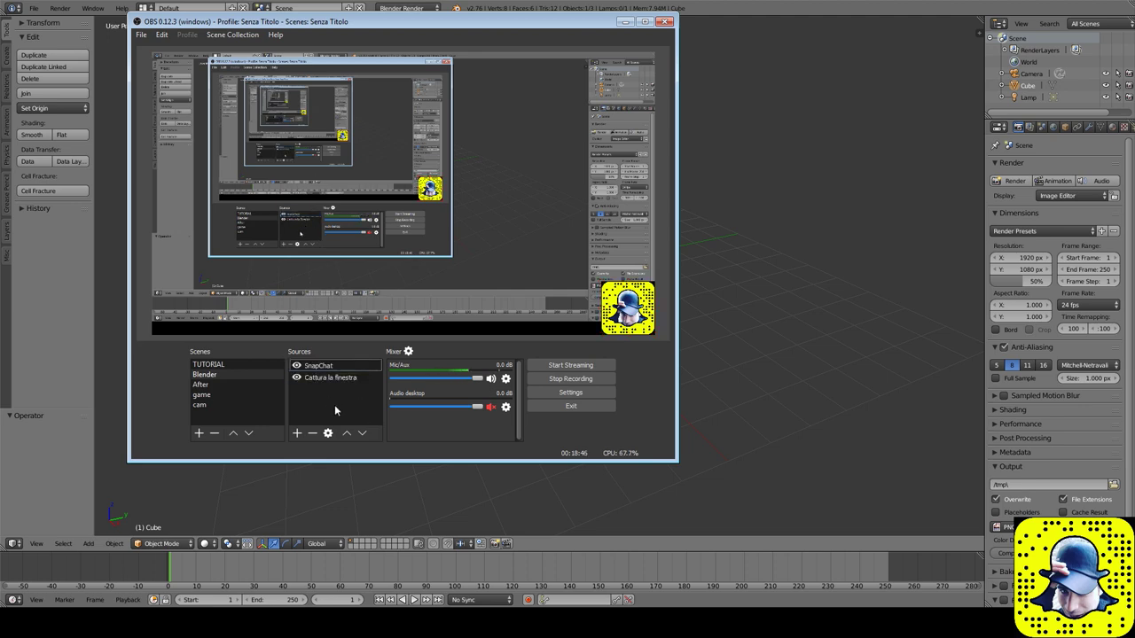